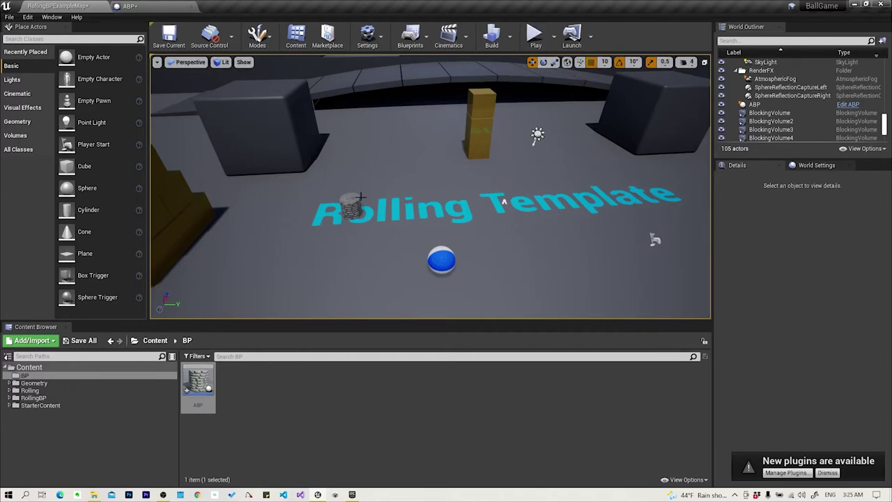
Open the ABP blueprint's Event Graph and start a Play preview showing Hello and Welcome.
{"action": "left_click", "coordinate": [190, 5]}
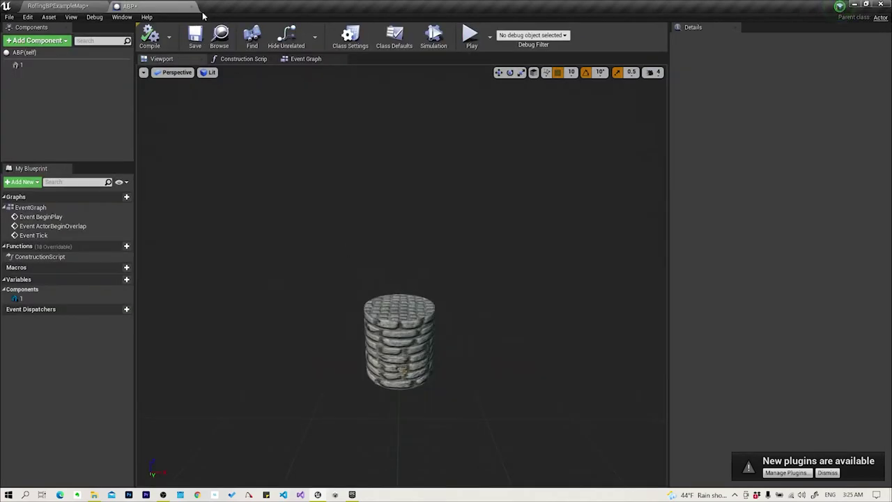
{"action": "left_click", "coordinate": [306, 60]}
{"action": "right_click_drag", "start_coordinate": [331, 257], "coordinate": [299, 253]}
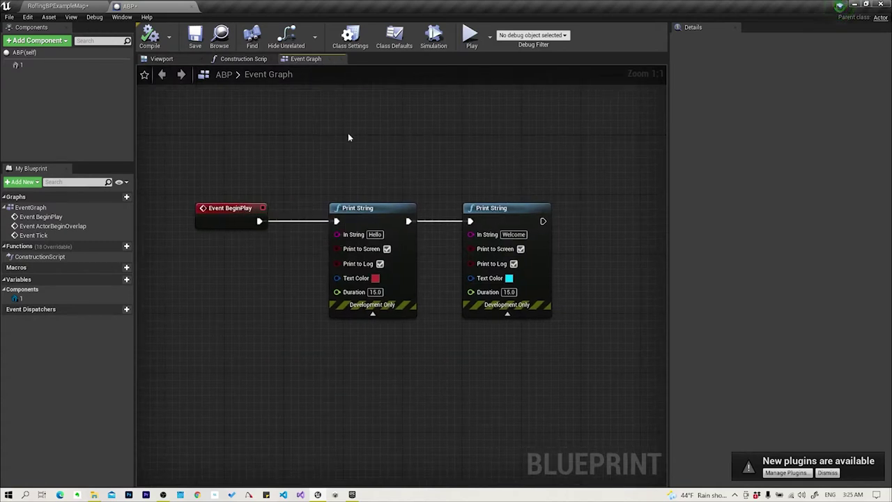
{"action": "key", "text": "alt+p"}
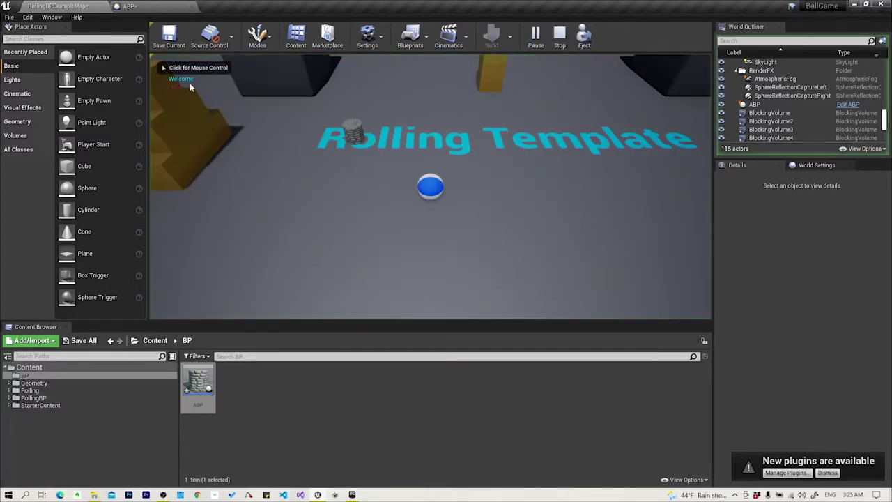
Stop the preview and drag two more ABP copies into the level.
{"action": "left_click", "coordinate": [559, 36]}
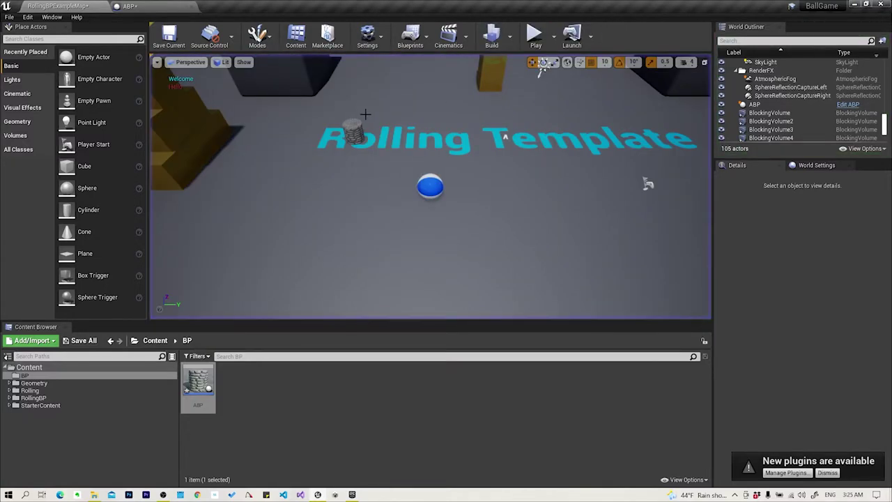
{"action": "left_click", "coordinate": [349, 184]}
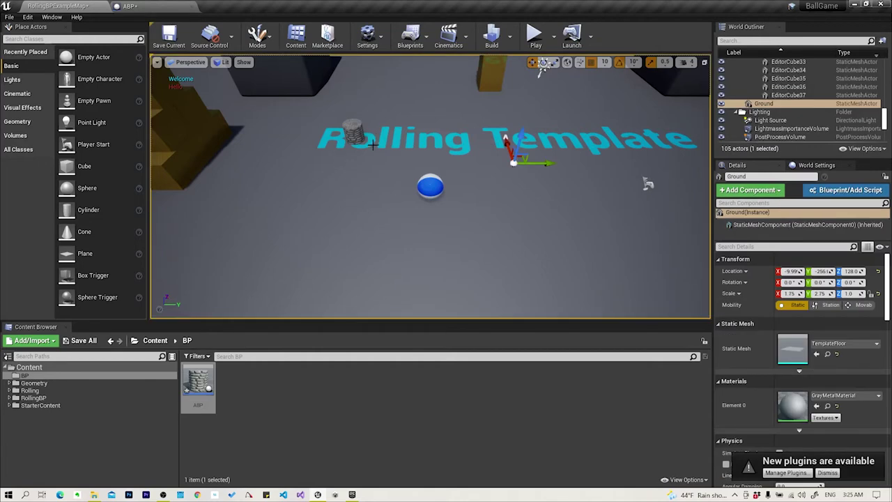
{"action": "left_click_drag", "start_coordinate": [199, 380], "coordinate": [341, 175]}
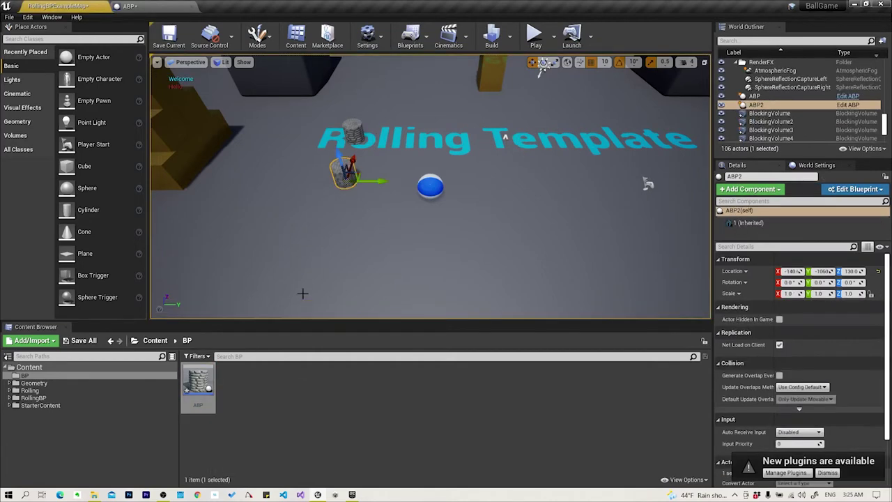
{"action": "left_click_drag", "start_coordinate": [199, 380], "coordinate": [338, 224]}
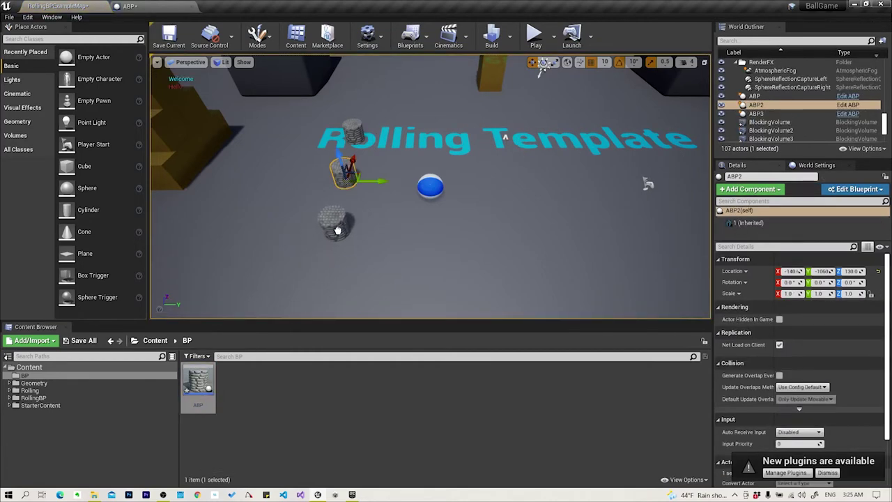
{"action": "left_click", "coordinate": [365, 256]}
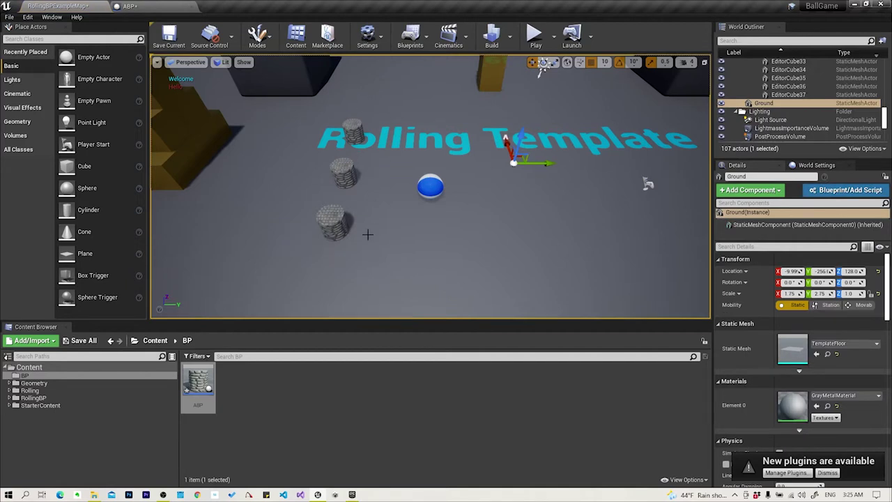
Play the level with three ABP copies, then stop and go back to the ABP editor.
{"action": "left_click", "coordinate": [534, 35]}
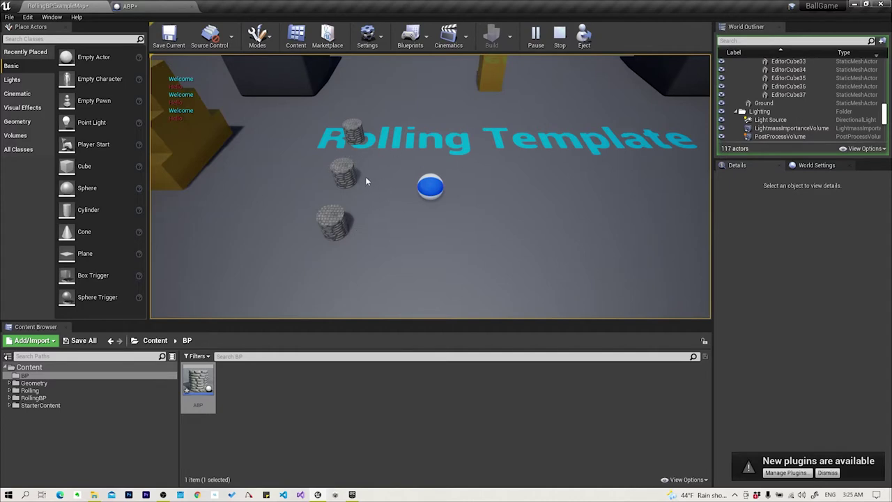
{"action": "left_click", "coordinate": [559, 36]}
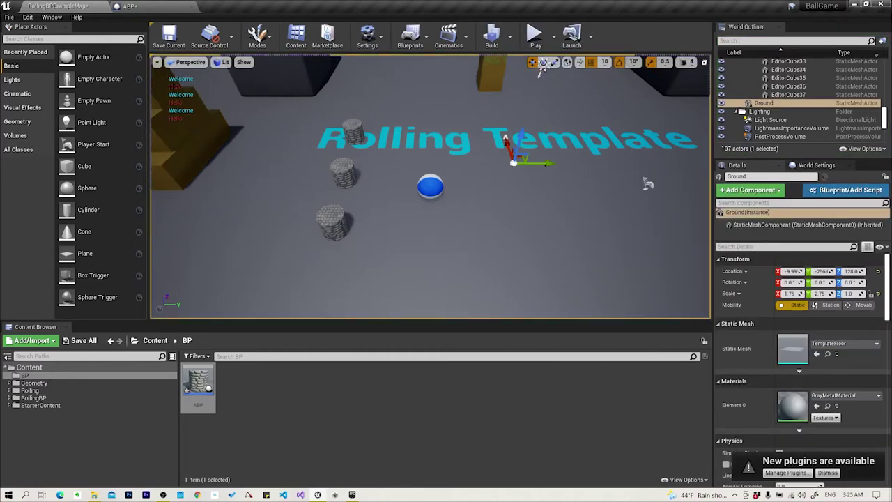
{"action": "left_click", "coordinate": [128, 6]}
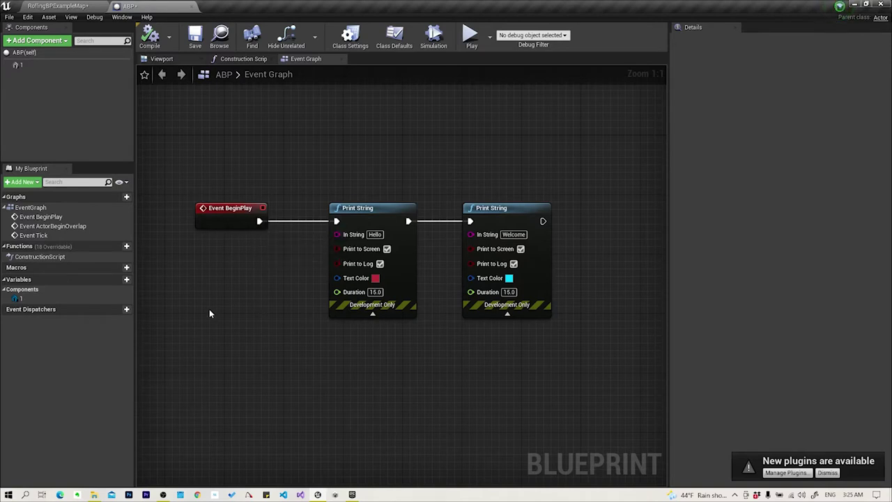
Break both Print String links from Event BeginPlay and move the Hello Print String beside Event Tick.
{"action": "scroll", "coordinate": [209, 308], "scroll_direction": "down", "scroll_amount": 3}
{"action": "key", "text": "Home"}
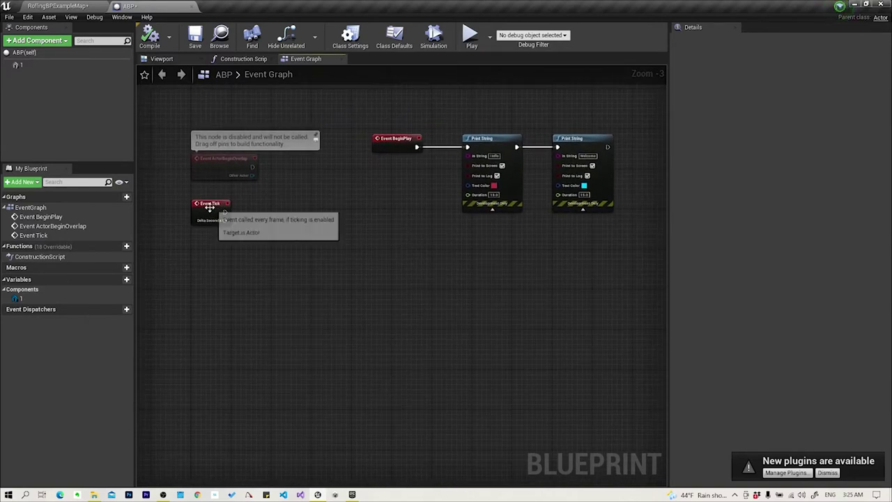
{"action": "left_click_drag", "start_coordinate": [211, 209], "coordinate": [454, 248]}
{"action": "scroll", "coordinate": [474, 276], "scroll_direction": "up", "scroll_amount": 3}
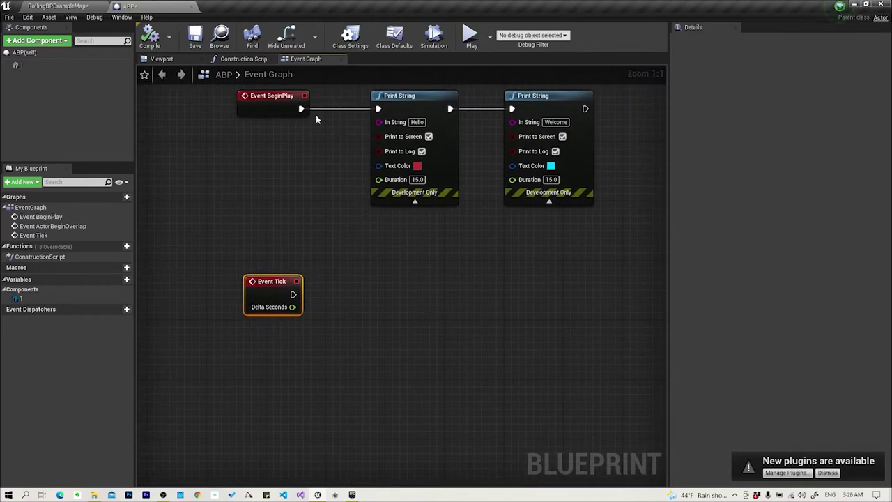
{"action": "left_click", "coordinate": [301, 109], "text": "alt"}
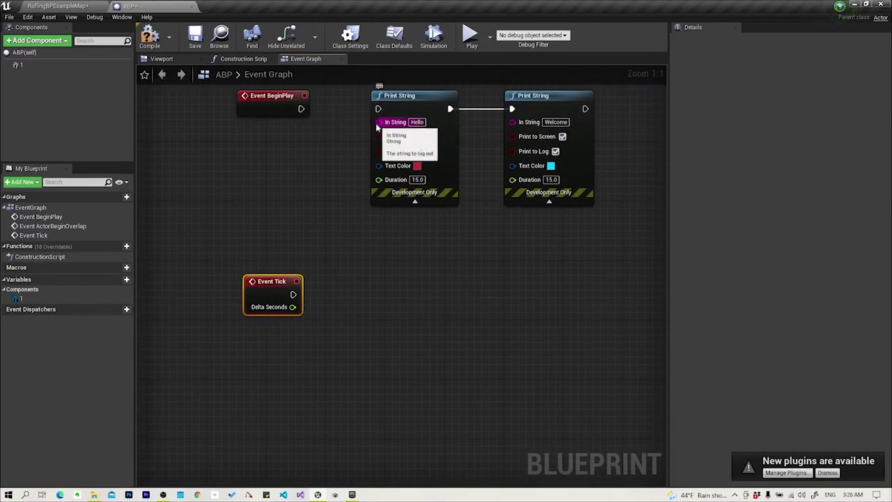
{"action": "left_click", "coordinate": [450, 109], "text": "alt"}
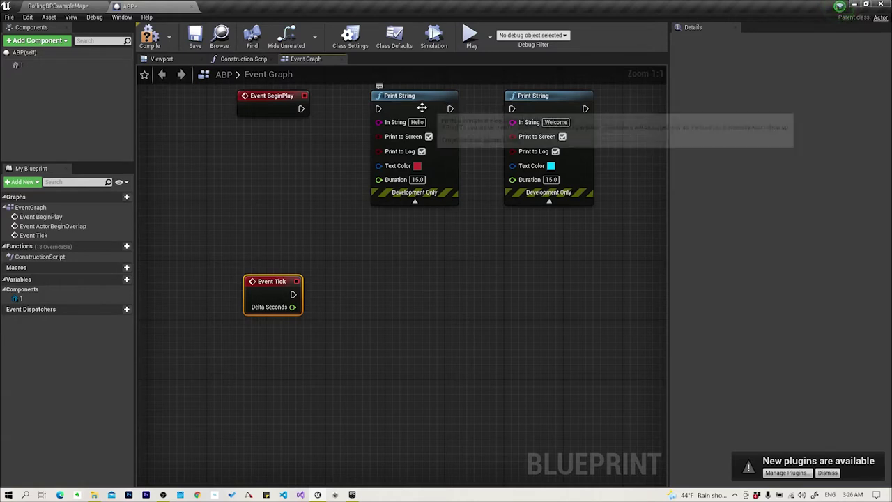
{"action": "left_click_drag", "start_coordinate": [423, 108], "coordinate": [454, 286]}
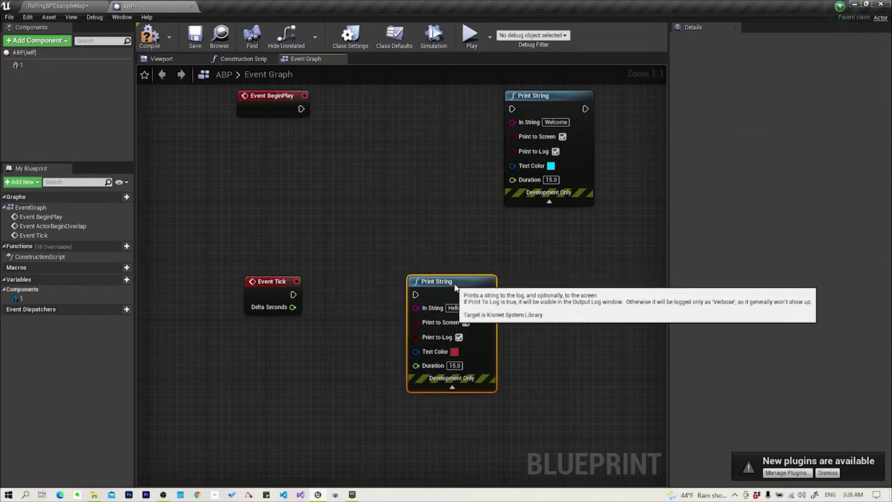
Frame Event Tick and the Hello Print String, then wire Event Tick's exec output into it.
{"action": "mouse_move", "coordinate": [315, 313]}
{"action": "right_mouse_down"}
{"action": "mouse_move", "coordinate": [359, 314]}
{"action": "mouse_move", "coordinate": [290, 258]}
{"action": "right_mouse_up"}
{"action": "left_click", "coordinate": [359, 315]}
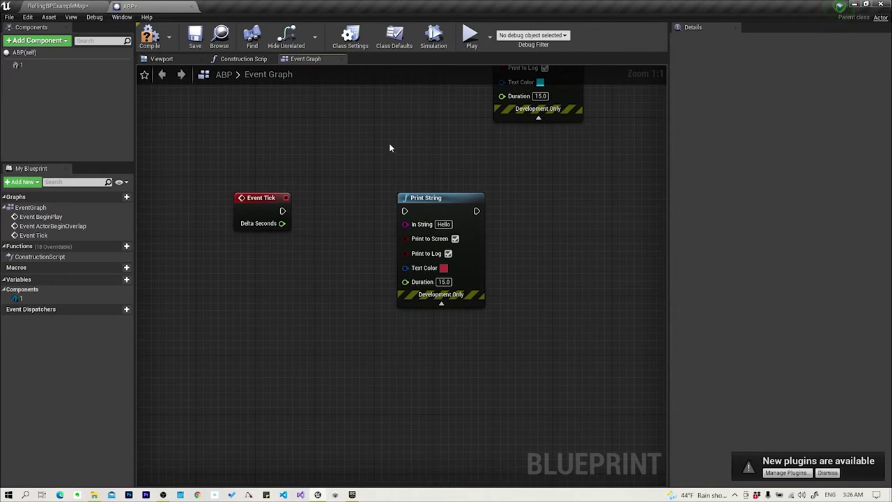
{"action": "right_click_drag", "start_coordinate": [309, 216], "coordinate": [362, 177]}
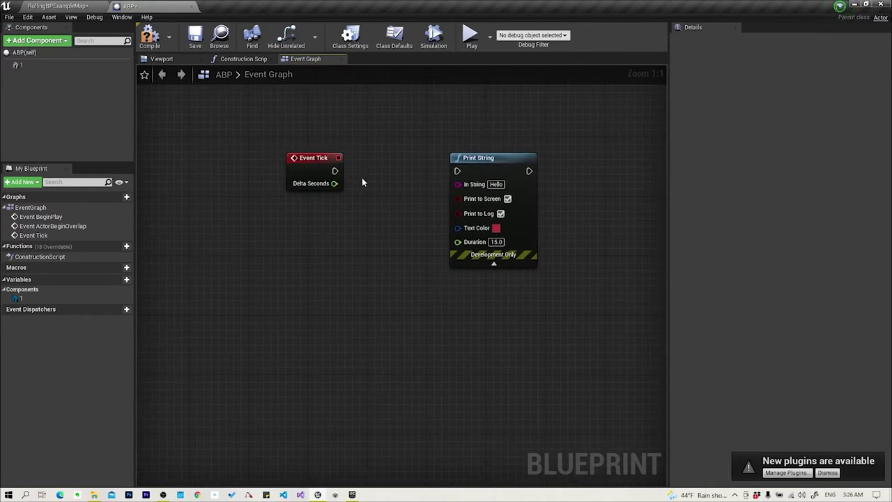
{"action": "right_click_drag", "start_coordinate": [404, 159], "coordinate": [430, 163]}
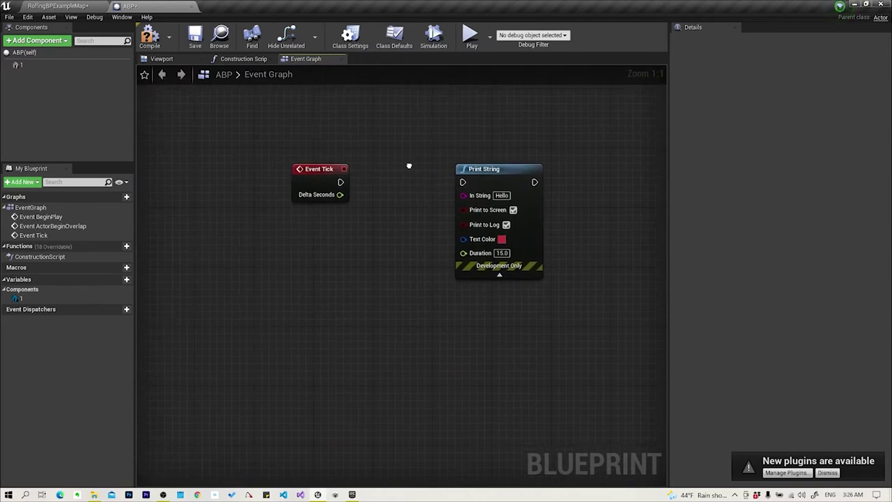
{"action": "scroll", "coordinate": [421, 188], "scroll_direction": "down", "scroll_amount": 8}
{"action": "scroll", "coordinate": [486, 216], "scroll_direction": "down", "scroll_amount": 4}
{"action": "right_click_drag", "start_coordinate": [600, 260], "coordinate": [596, 276]}
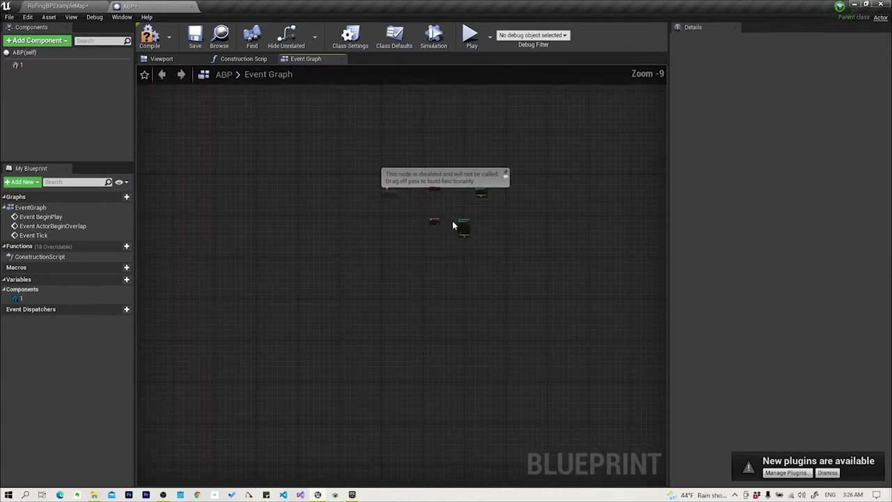
{"action": "scroll", "coordinate": [453, 220], "scroll_direction": "up", "scroll_amount": 9}
{"action": "scroll", "coordinate": [426, 232], "scroll_direction": "up", "scroll_amount": 3}
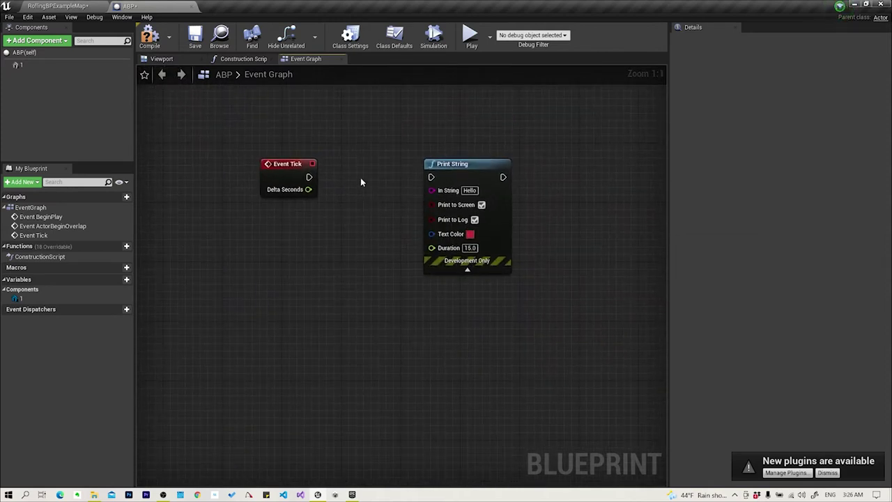
{"action": "right_click_drag", "start_coordinate": [360, 179], "coordinate": [354, 185]}
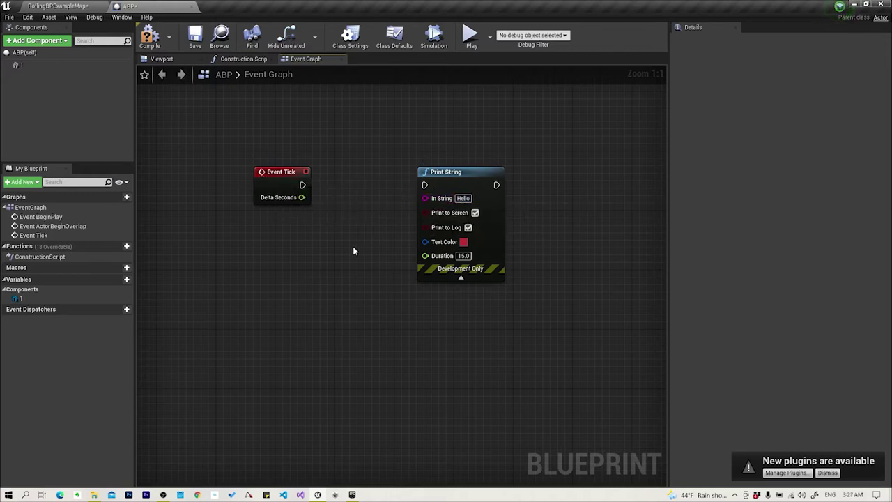
{"action": "left_click_drag", "start_coordinate": [303, 184], "coordinate": [424, 184]}
Delete the two extra ABP copies from the level.
{"action": "left_click", "coordinate": [28, 5]}
{"action": "left_click", "coordinate": [342, 174]}
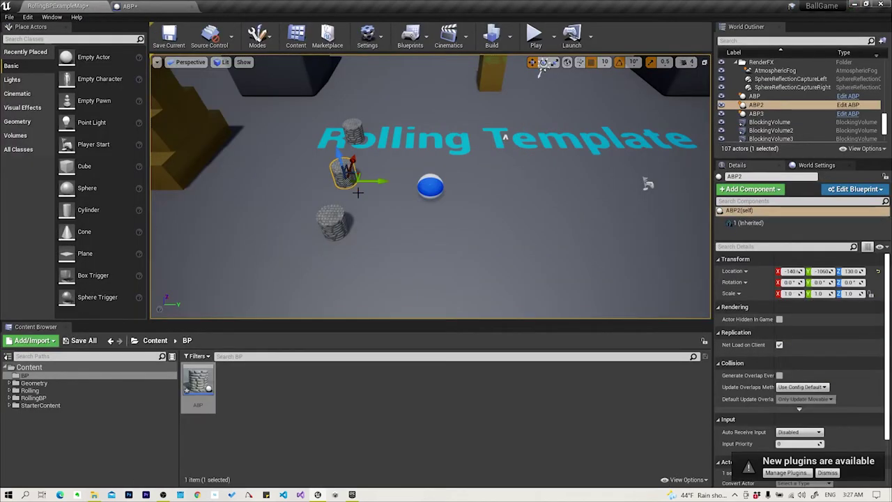
{"action": "key", "text": "Delete"}
{"action": "left_click", "coordinate": [343, 224]}
{"action": "key", "text": "Delete"}
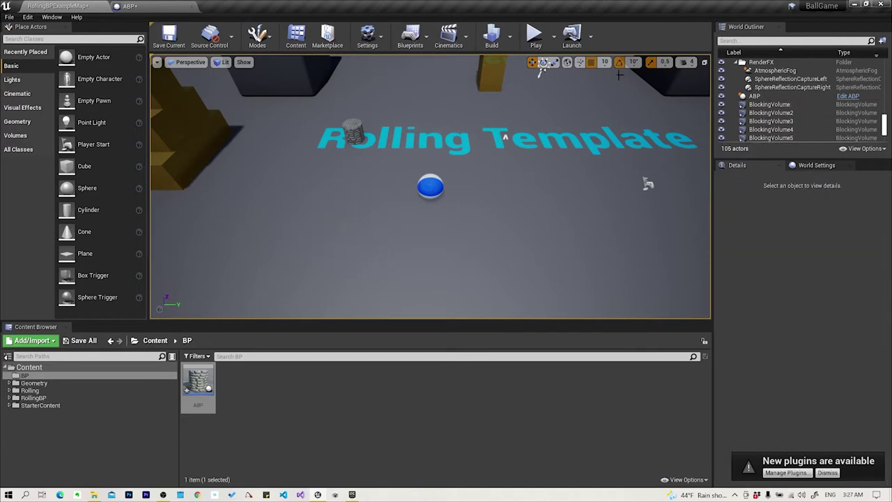
Preview Hello printing every tick with Show FPS enabled, then return to the Event Graph.
{"action": "left_click", "coordinate": [536, 38]}
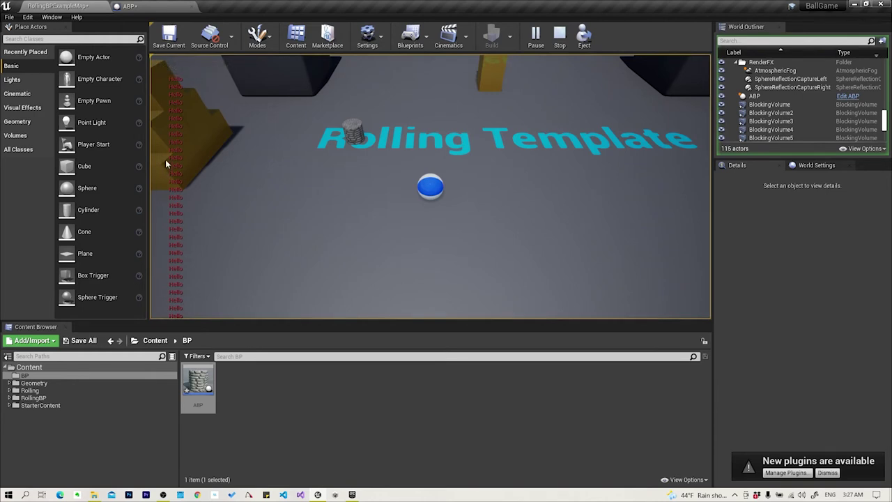
{"action": "left_click", "coordinate": [559, 34]}
{"action": "left_click", "coordinate": [157, 62]}
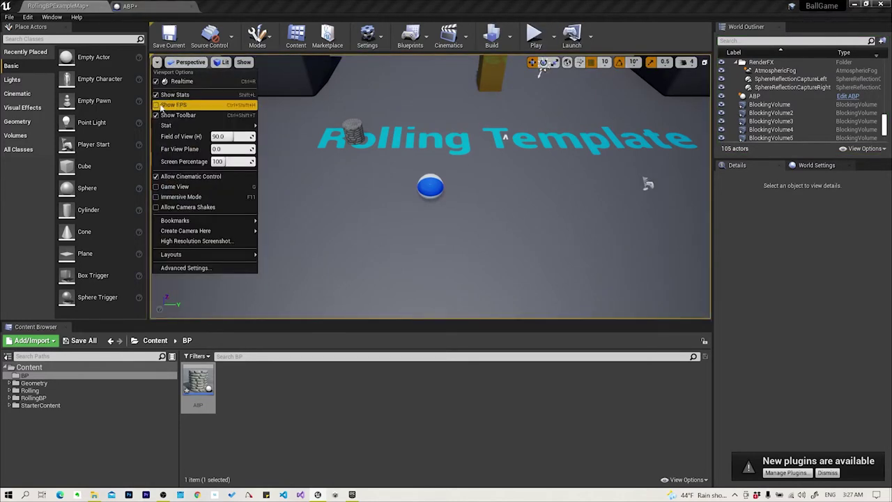
{"action": "left_click", "coordinate": [535, 36]}
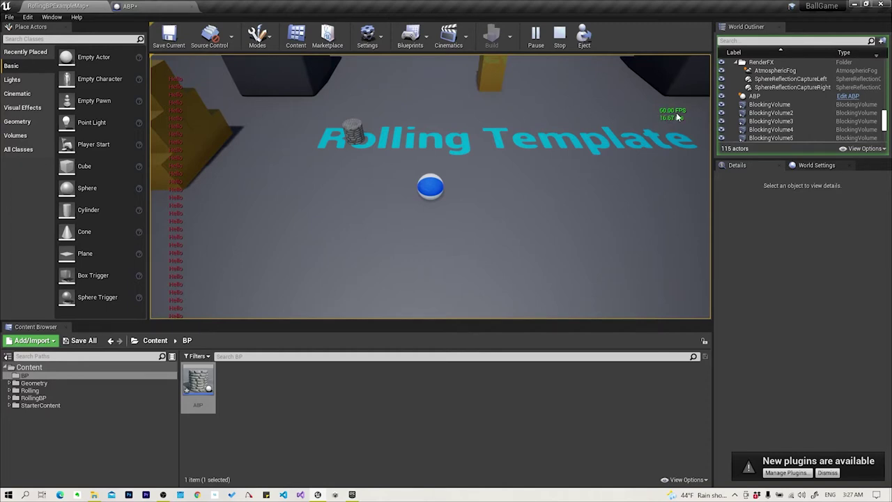
{"action": "left_click", "coordinate": [559, 33]}
{"action": "left_click", "coordinate": [132, 7]}
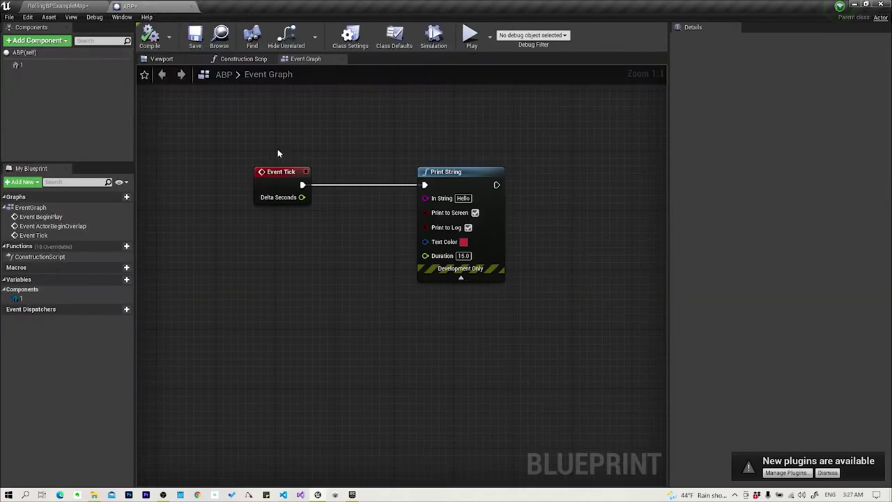
Open the My Blueprint Add New dropdown listing Variable, Function, Macro and more.
{"action": "scroll", "coordinate": [359, 253], "scroll_direction": "up", "scroll_amount": 1}
{"action": "right_click_drag", "start_coordinate": [359, 252], "coordinate": [384, 244]}
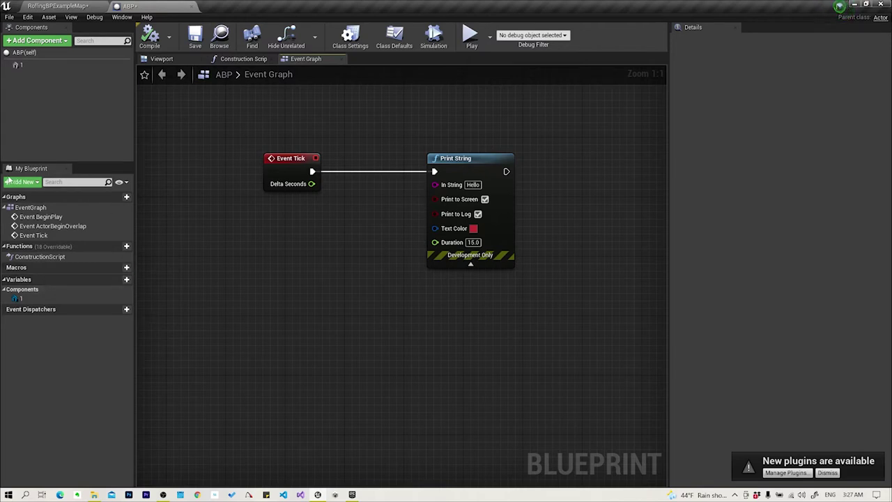
{"action": "left_click", "coordinate": [29, 182]}
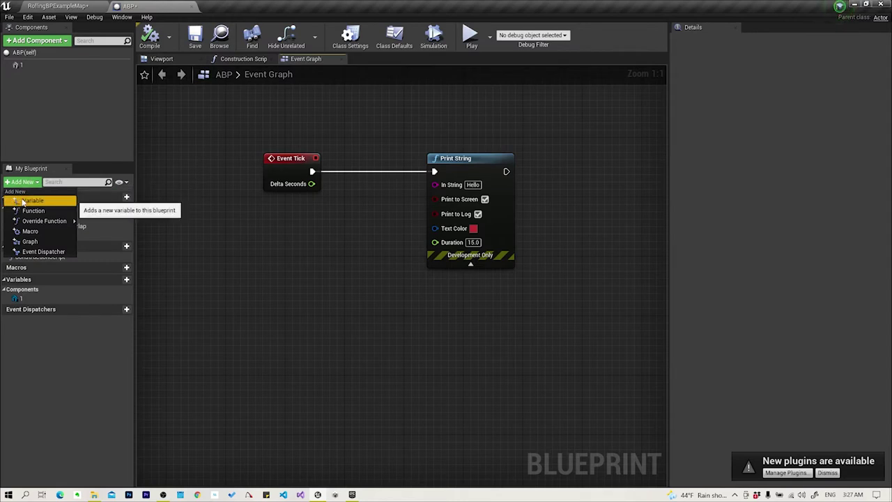
Add a new variable with the default name NewVar_0, keeping its type as String.
{"action": "mouse_move", "coordinate": [44, 221]}
{"action": "left_click", "coordinate": [271, 392]}
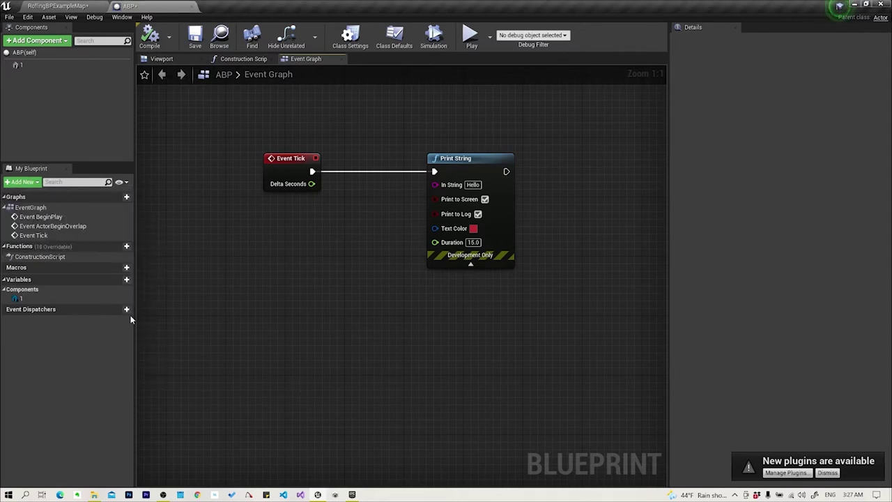
{"action": "left_click", "coordinate": [118, 280]}
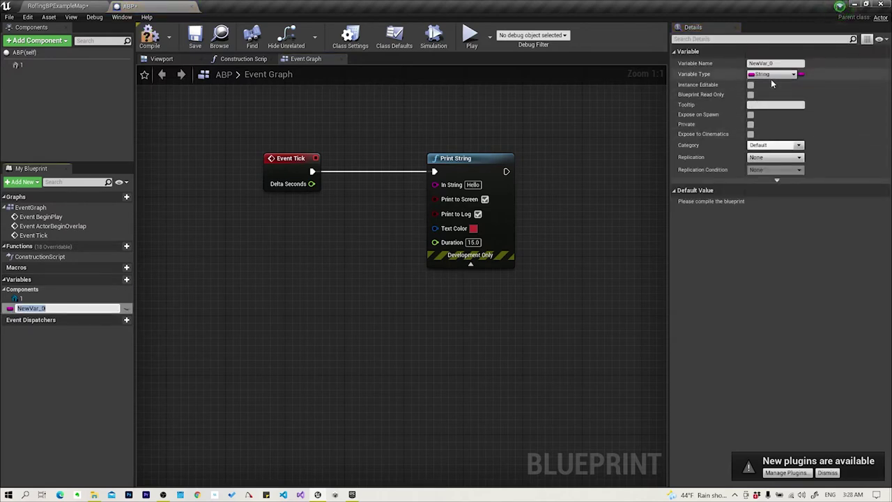
{"action": "key", "text": "Return"}
{"action": "left_click", "coordinate": [792, 75]}
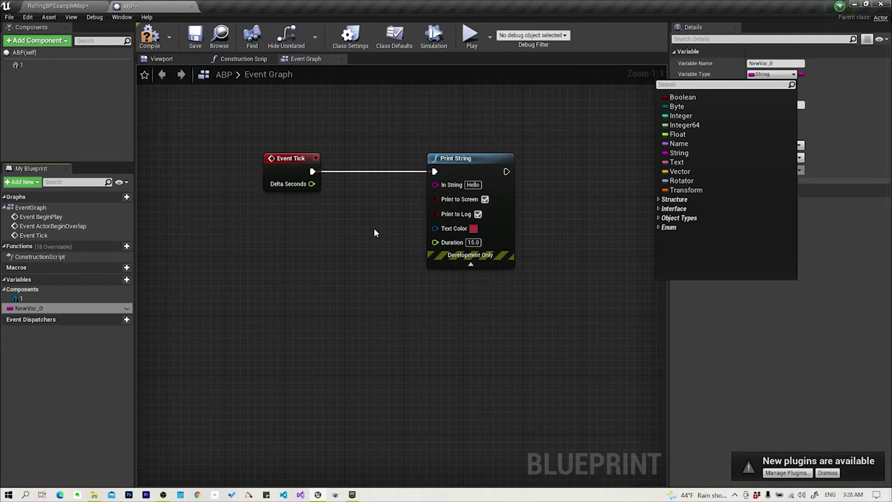
{"action": "left_click", "coordinate": [665, 153]}
Rename NewVar_0 to String, compile, and set its default value to UE4.
{"action": "left_click", "coordinate": [784, 63]}
{"action": "type", "text": "String"}
{"action": "key", "text": "Return"}
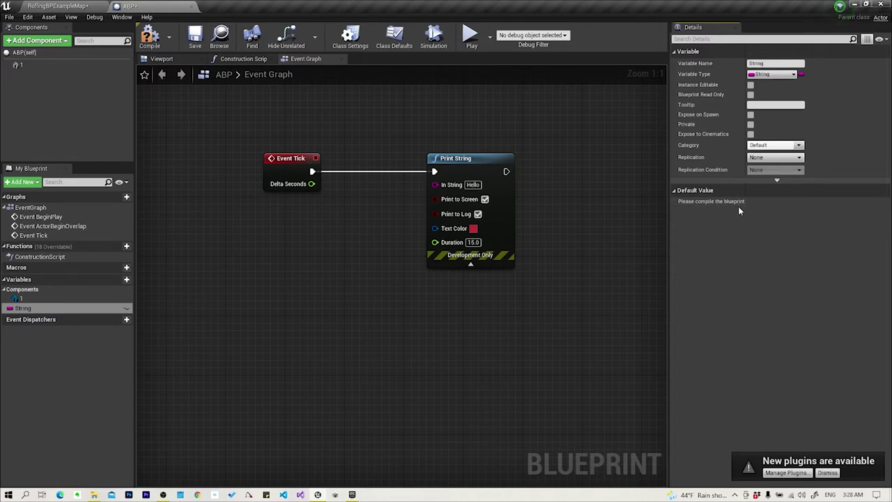
{"action": "left_click", "coordinate": [151, 40]}
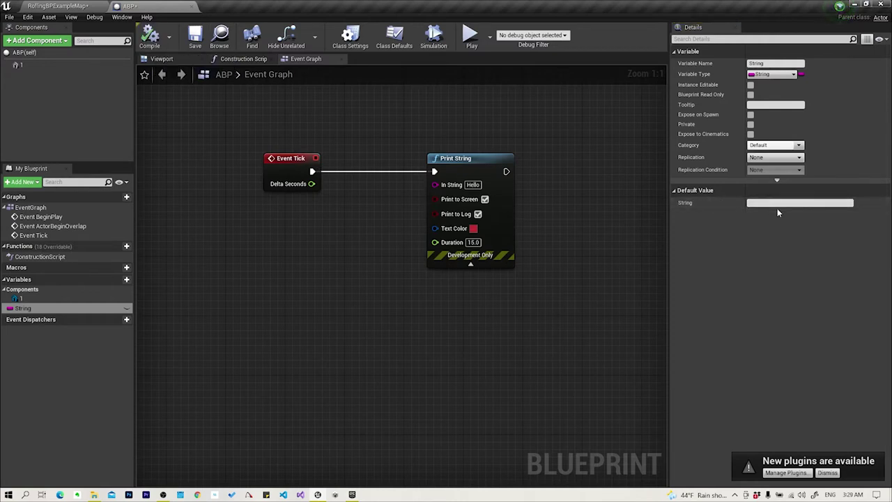
{"action": "left_click", "coordinate": [782, 204]}
{"action": "type", "text": "UE4"}
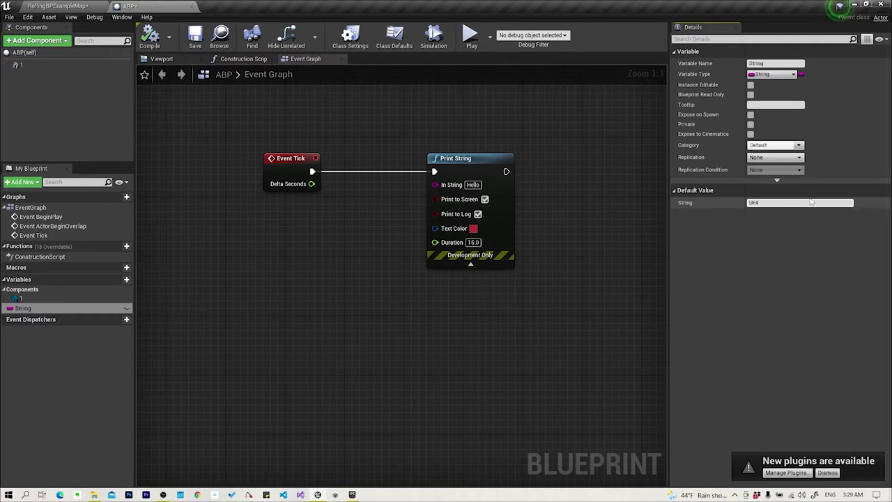
{"action": "key", "text": "Return"}
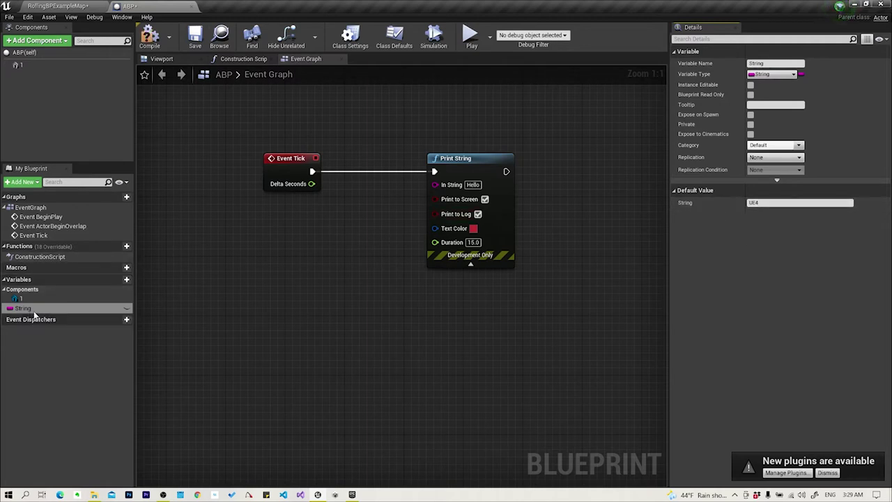
Place a Get String node in the graph and position it near Print String.
{"action": "left_click_drag", "start_coordinate": [32, 309], "coordinate": [345, 223]}
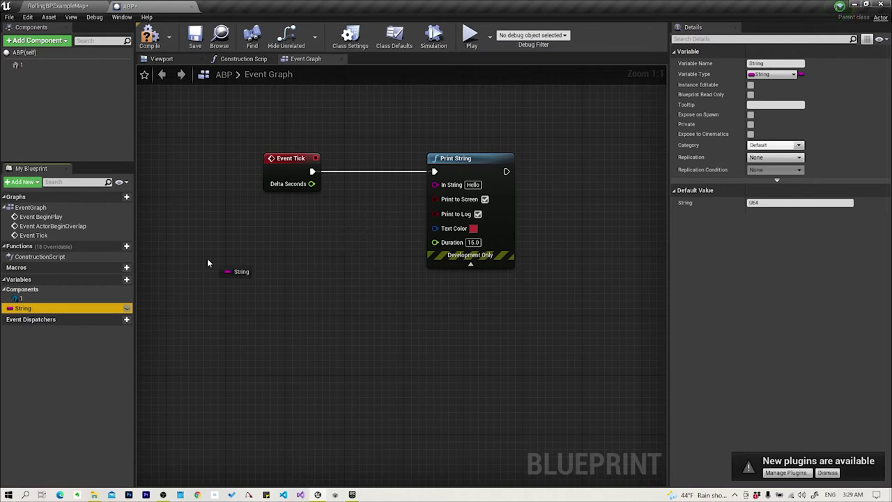
{"action": "mouse_move", "coordinate": [345, 220]}
{"action": "left_mouse_down"}
{"action": "mouse_move", "coordinate": [346, 228]}
{"action": "mouse_move", "coordinate": [356, 221]}
{"action": "left_mouse_up"}
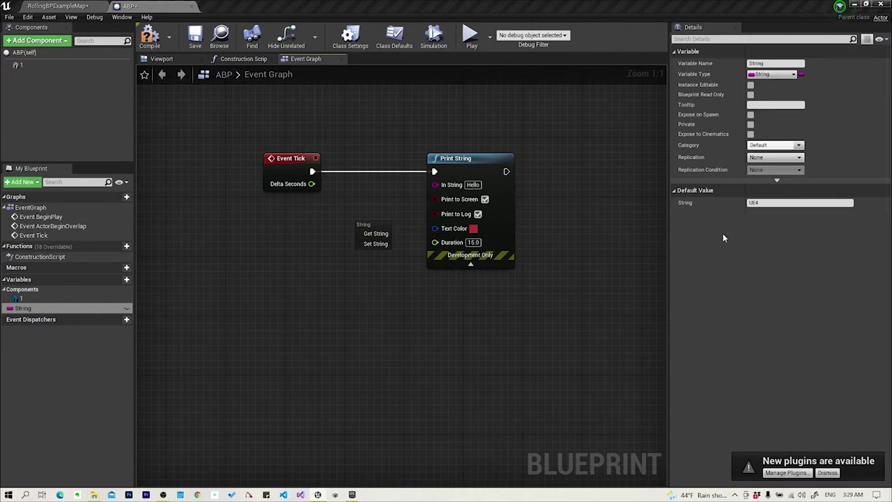
{"action": "left_click", "coordinate": [377, 235]}
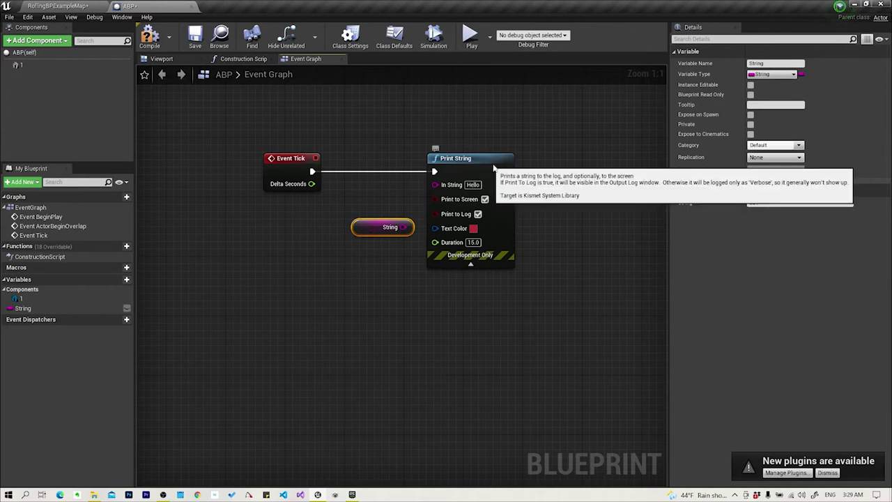
{"action": "left_click_drag", "start_coordinate": [488, 164], "coordinate": [525, 164]}
{"action": "left_click_drag", "start_coordinate": [391, 227], "coordinate": [405, 205]}
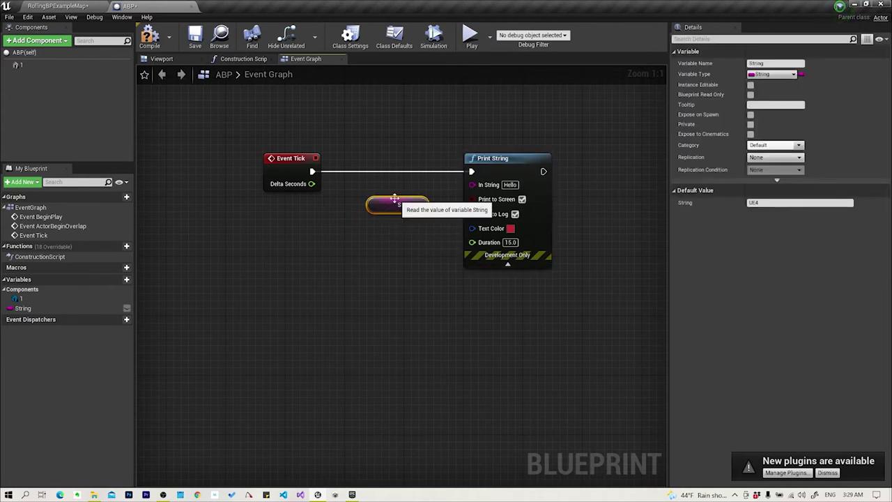
Test-play the level, then wire the String getter into Print String's In String.
{"action": "left_click", "coordinate": [466, 32]}
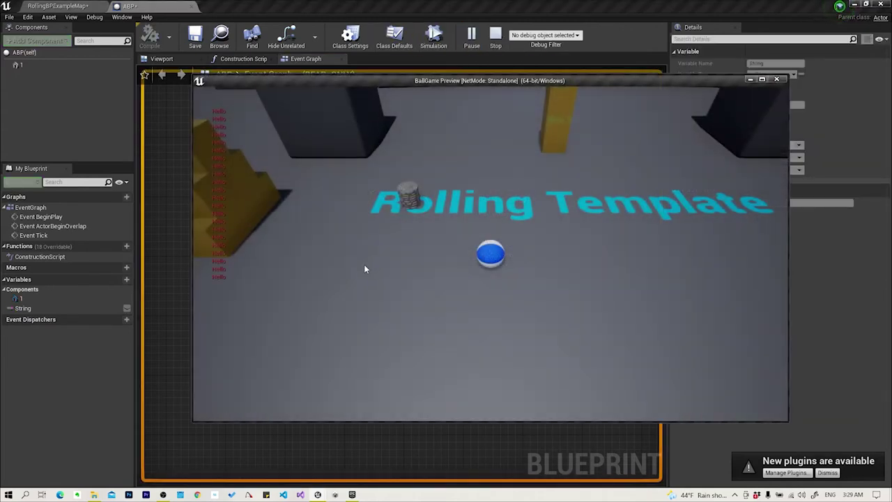
{"action": "left_click", "coordinate": [776, 81]}
{"action": "left_click_drag", "start_coordinate": [418, 204], "coordinate": [472, 184]}
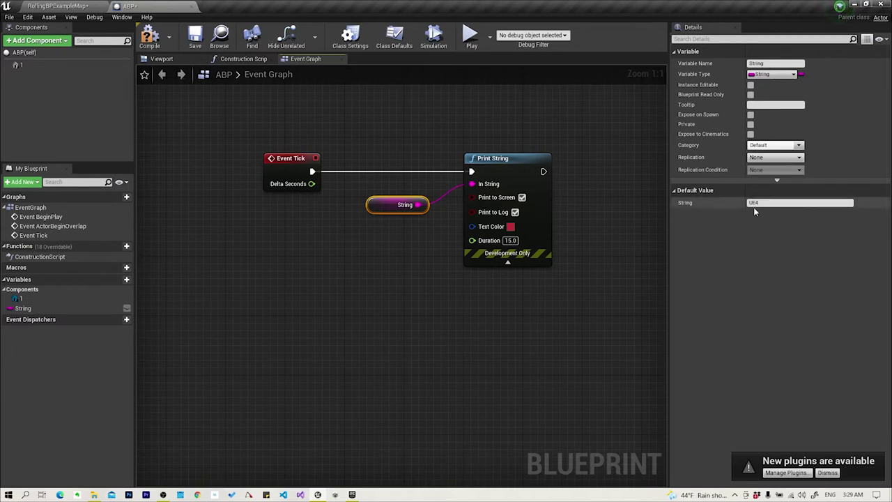
Play to see UE4 printed each tick, then unhook the String getter from In String.
{"action": "left_click", "coordinate": [472, 39]}
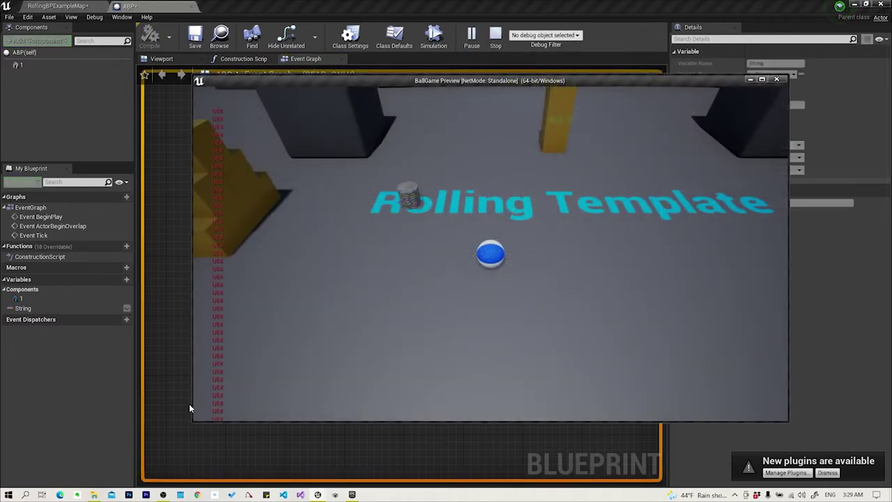
{"action": "left_click", "coordinate": [778, 80]}
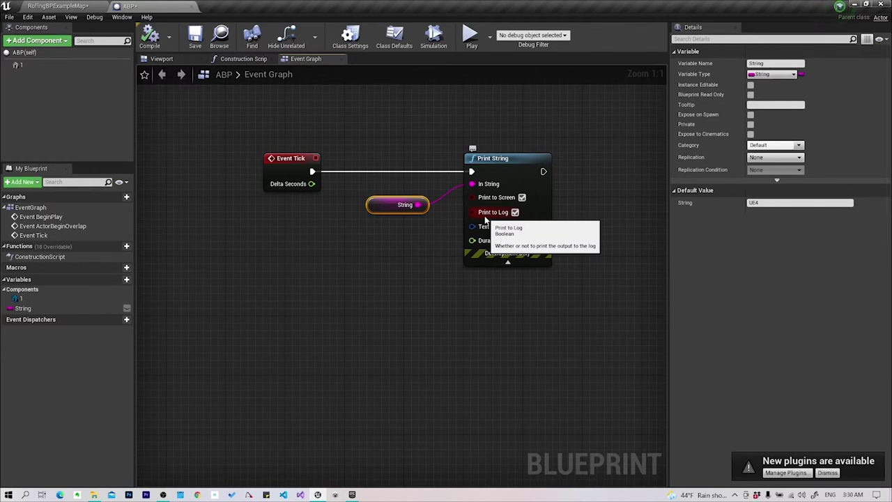
{"action": "left_click", "coordinate": [471, 183], "text": "alt"}
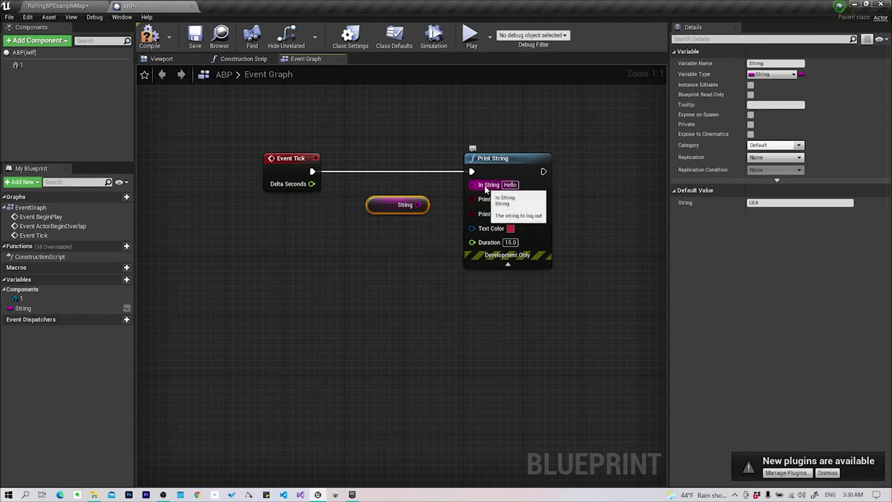
Wire Delta Seconds into In String through a float-to-string node, tidy the nodes, and play.
{"action": "left_click_drag", "start_coordinate": [311, 183], "coordinate": [471, 187]}
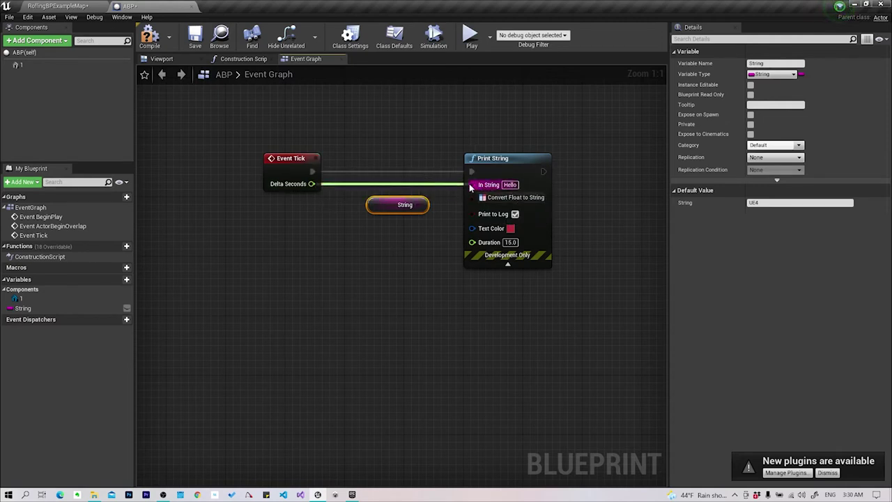
{"action": "left_click_drag", "start_coordinate": [470, 186], "coordinate": [472, 185]}
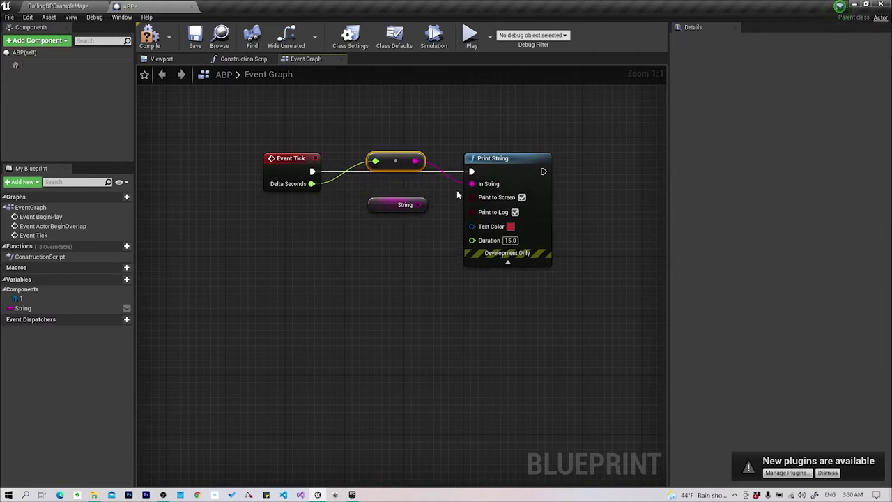
{"action": "left_click_drag", "start_coordinate": [398, 202], "coordinate": [399, 307]}
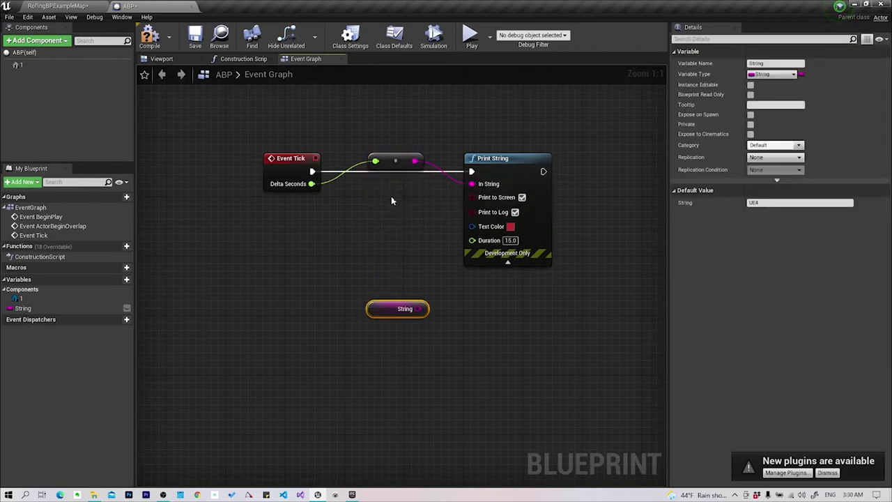
{"action": "left_click_drag", "start_coordinate": [396, 158], "coordinate": [396, 198]}
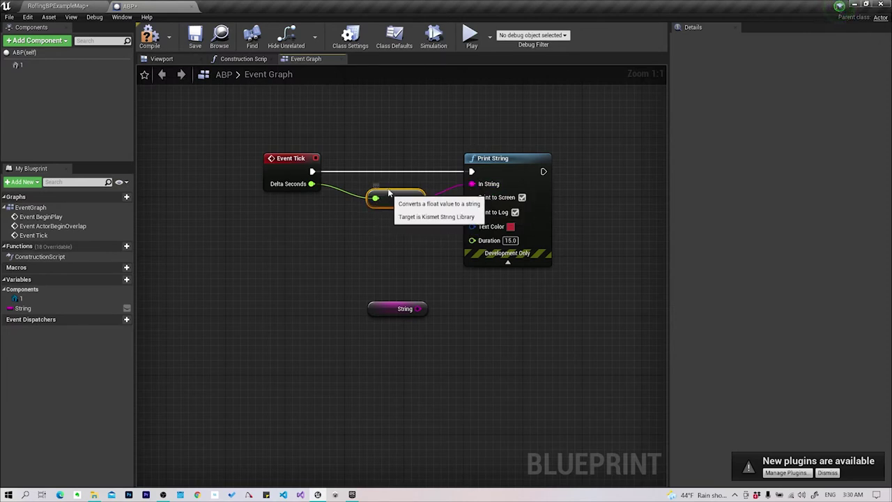
{"action": "left_click_drag", "start_coordinate": [388, 191], "coordinate": [387, 193]}
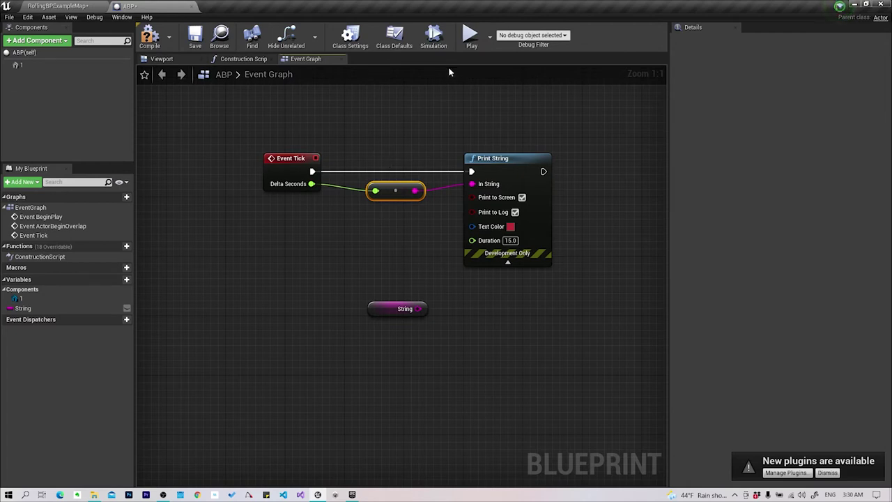
{"action": "left_click", "coordinate": [471, 35]}
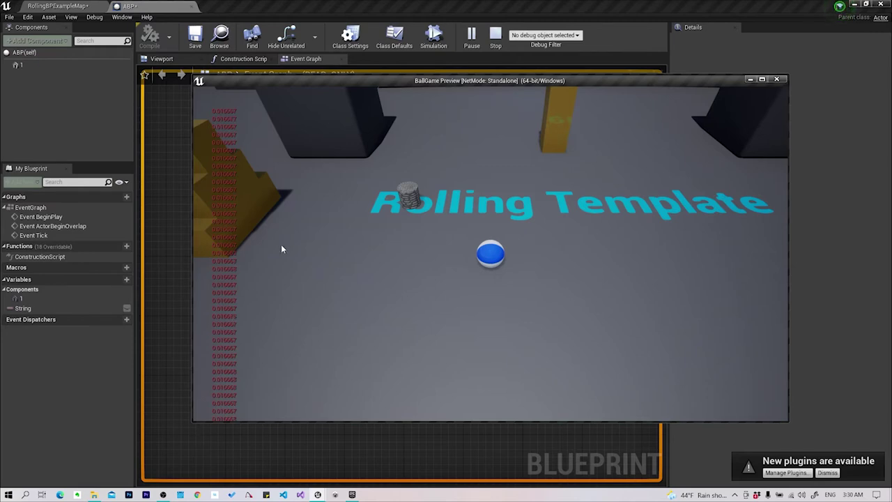
Close the preview and delete the existing float-to-string conversion node with its wires.
{"action": "left_click", "coordinate": [777, 79]}
{"action": "left_click", "coordinate": [377, 251]}
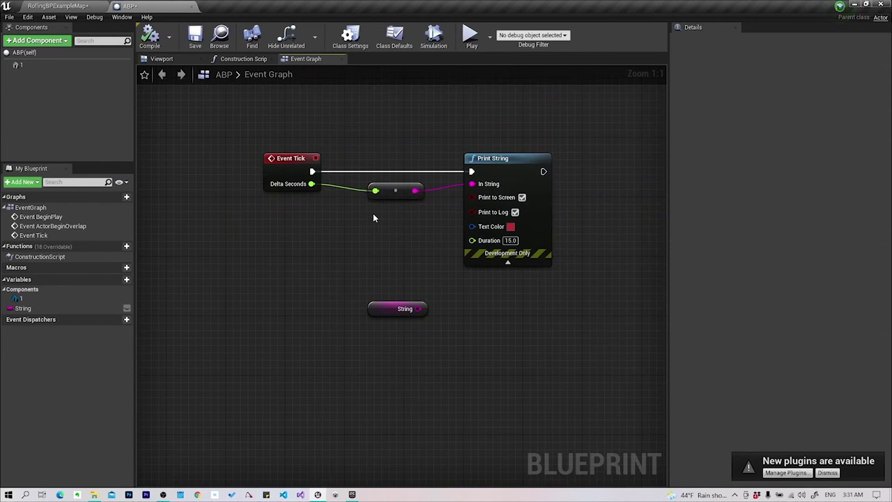
{"action": "left_click", "coordinate": [393, 190]}
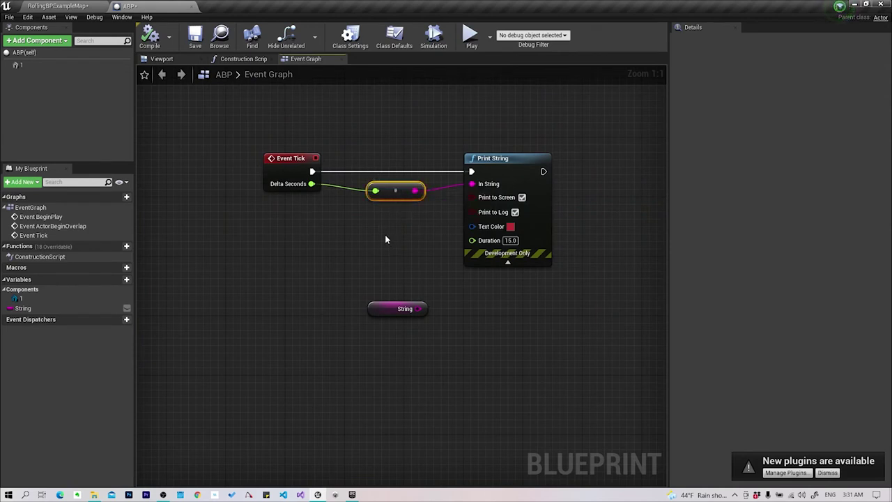
{"action": "key", "text": "Delete"}
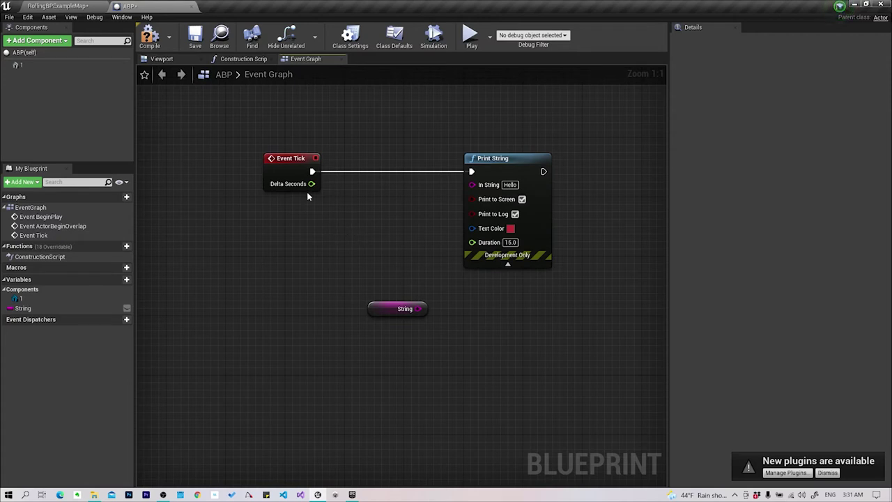
Add a ToString (float) node linking Delta Seconds to In String, then play to see 0.016667.
{"action": "right_click", "coordinate": [373, 205]}
{"action": "type", "text": "to"}
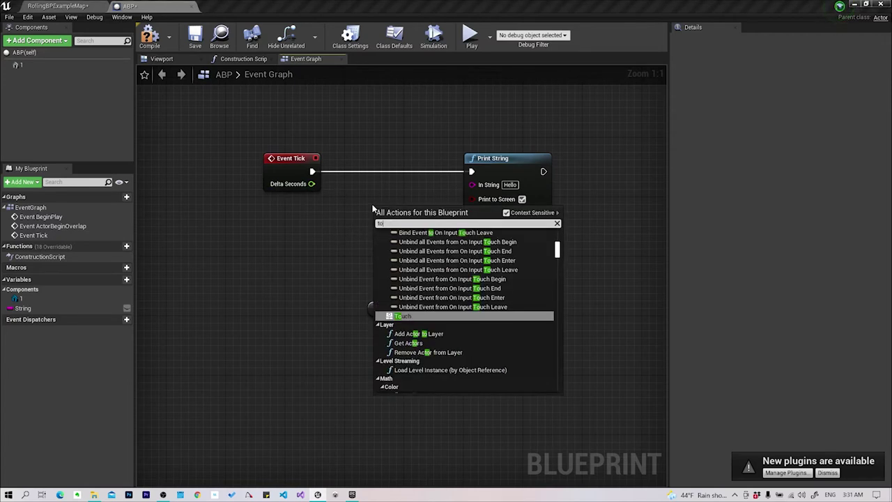
{"action": "type", "text": "string"}
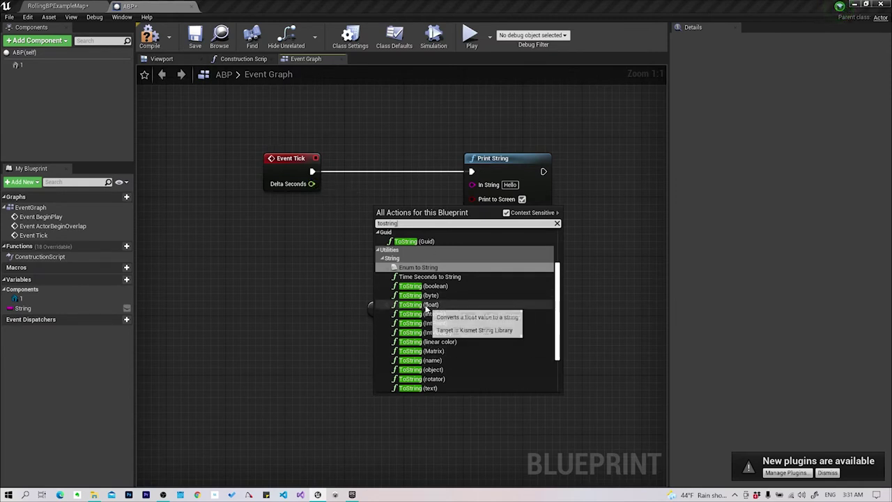
{"action": "left_click", "coordinate": [425, 304]}
{"action": "left_click_drag", "start_coordinate": [414, 211], "coordinate": [395, 195]}
{"action": "left_click_drag", "start_coordinate": [312, 186], "coordinate": [365, 202]}
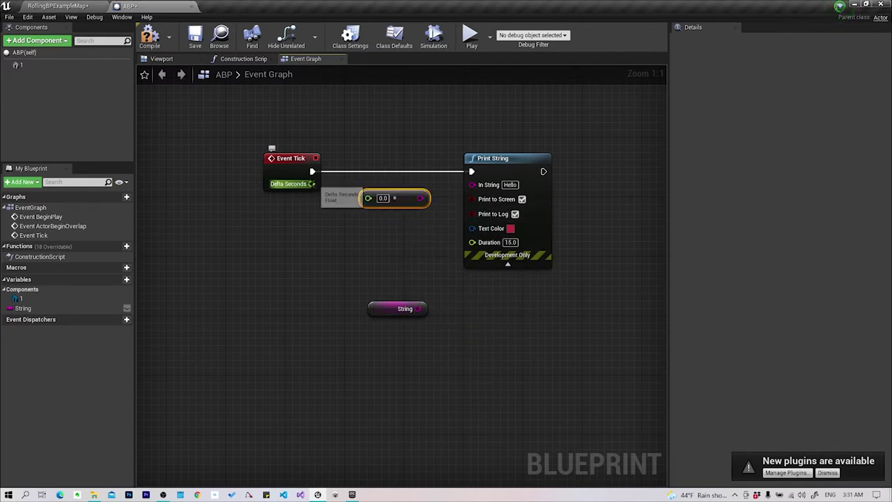
{"action": "left_click_drag", "start_coordinate": [408, 199], "coordinate": [472, 184]}
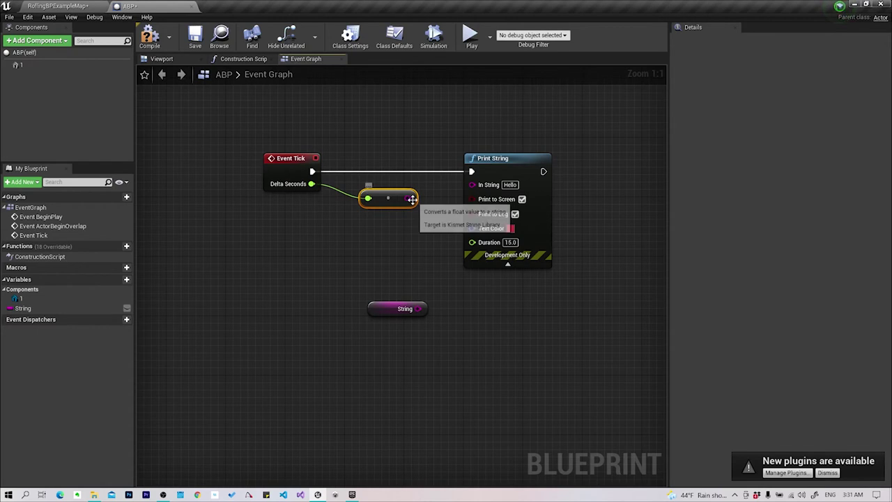
{"action": "left_click", "coordinate": [471, 36]}
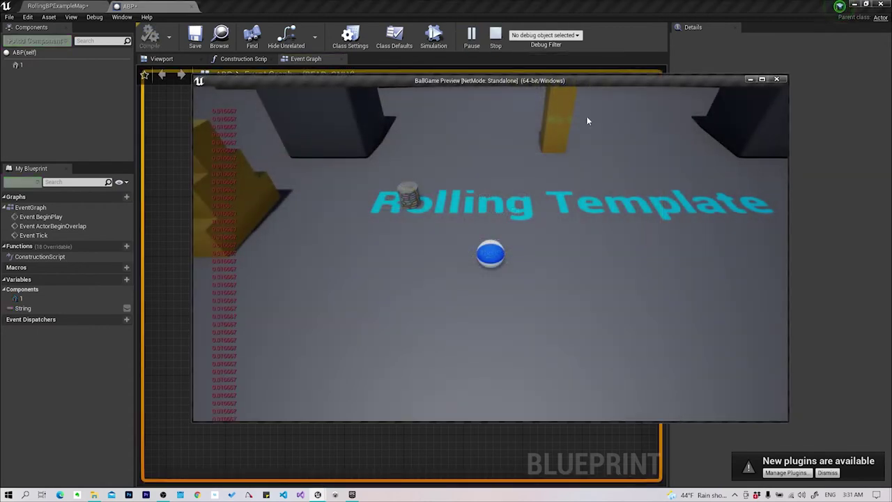
Close the preview, delete the ToString node so Print String shows Hello, and reposition the String getter.
{"action": "left_click", "coordinate": [777, 80]}
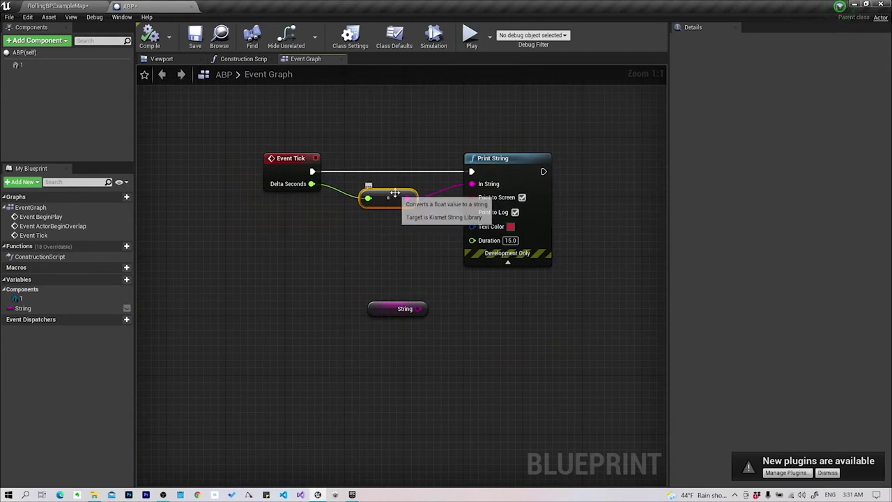
{"action": "key", "text": "Delete"}
{"action": "mouse_move", "coordinate": [383, 308]}
{"action": "left_mouse_down"}
{"action": "mouse_move", "coordinate": [368, 241]}
{"action": "mouse_move", "coordinate": [376, 219]}
{"action": "left_mouse_up"}
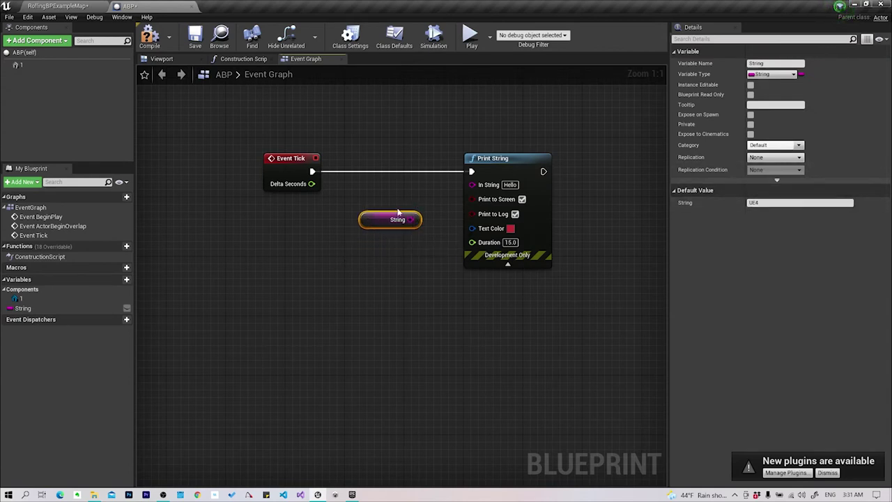
{"action": "left_click_drag", "start_coordinate": [390, 216], "coordinate": [374, 245]}
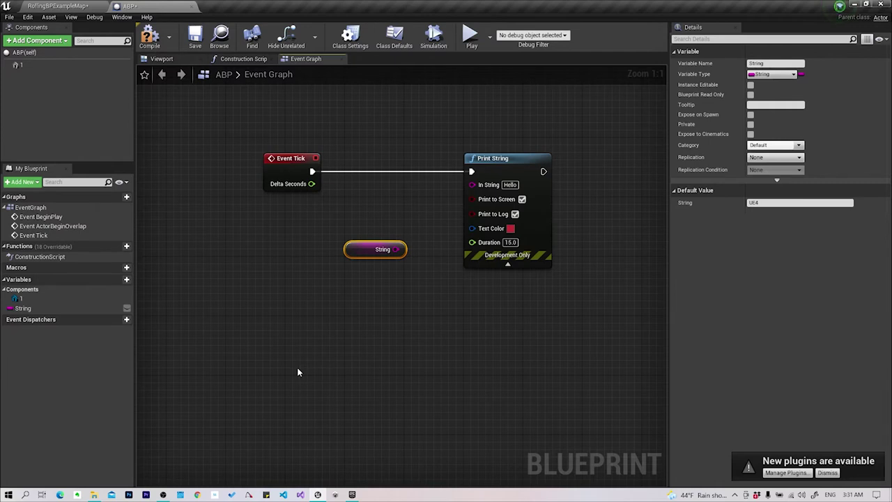
{"action": "left_click", "coordinate": [43, 307]}
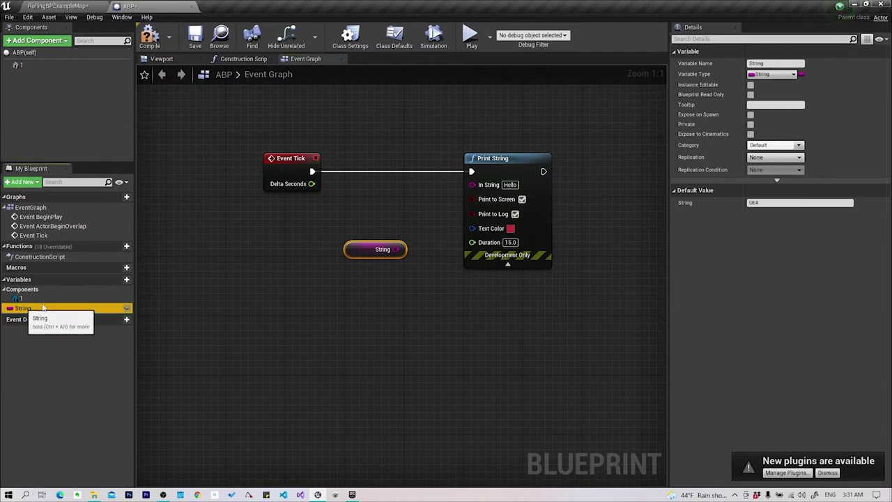
Place a SET String node set to 'Welcome' under the exec wire and connect it to In String.
{"action": "left_click_drag", "start_coordinate": [43, 308], "coordinate": [330, 216]}
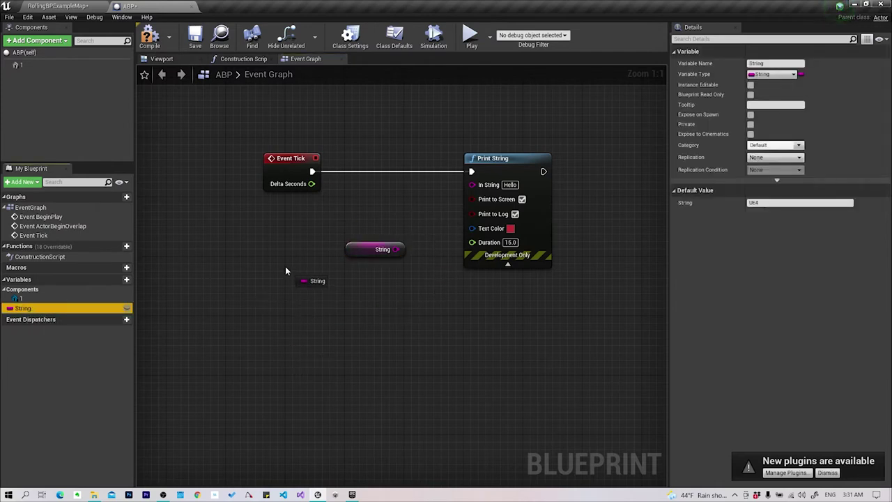
{"action": "left_click_drag", "start_coordinate": [285, 270], "coordinate": [287, 271]}
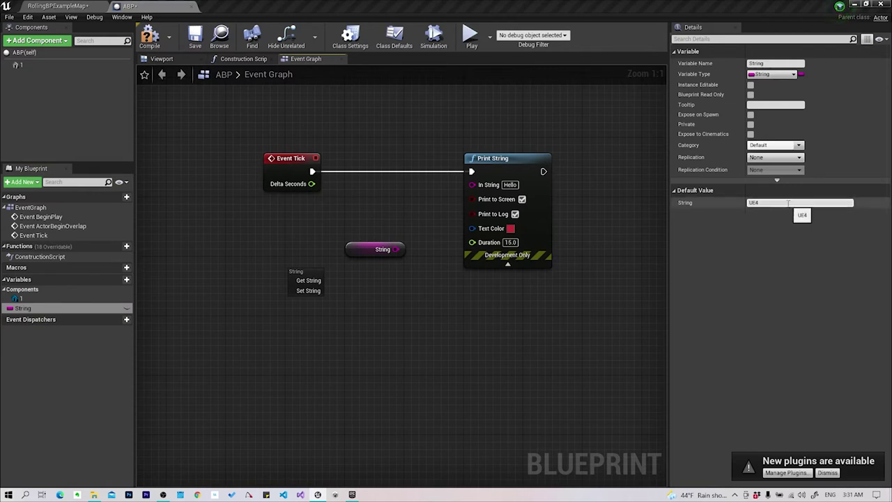
{"action": "left_click", "coordinate": [308, 291]}
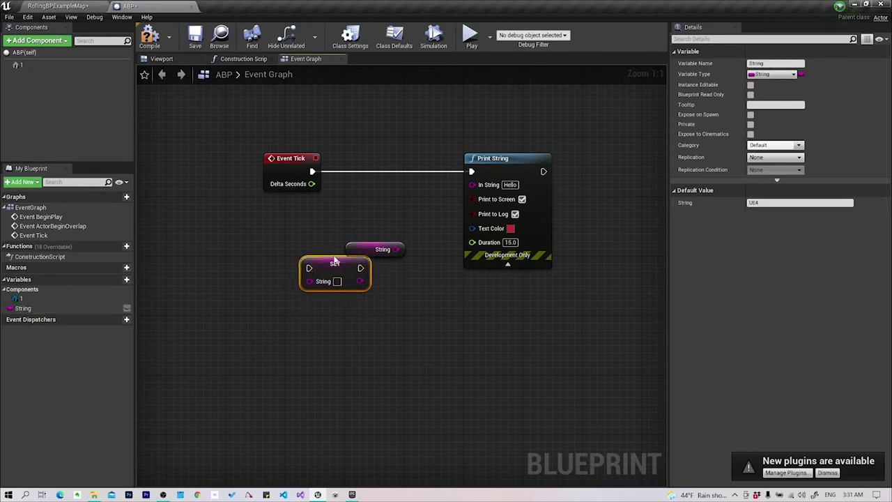
{"action": "left_click_drag", "start_coordinate": [334, 260], "coordinate": [383, 192]}
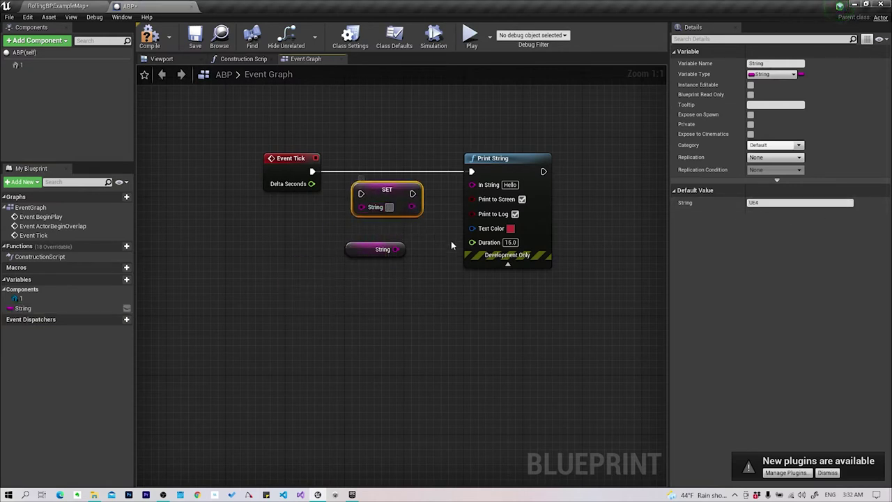
{"action": "type", "text": "Welcome"}
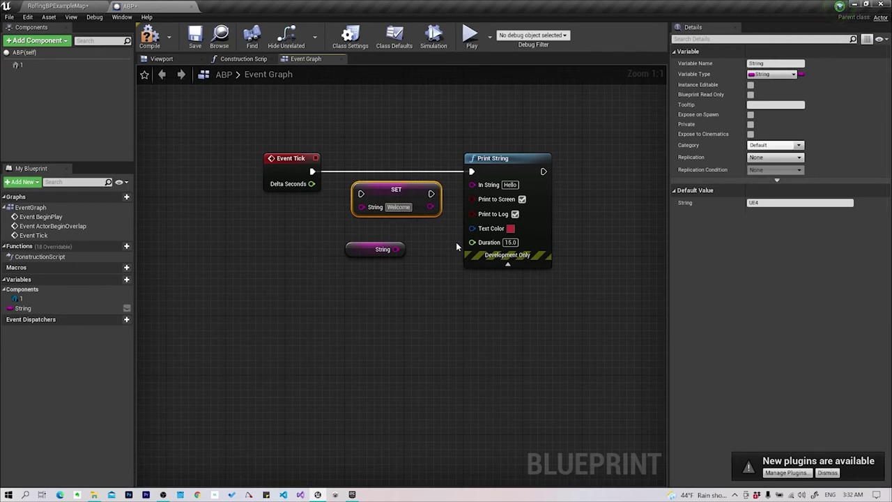
{"action": "left_click_drag", "start_coordinate": [430, 207], "coordinate": [508, 178]}
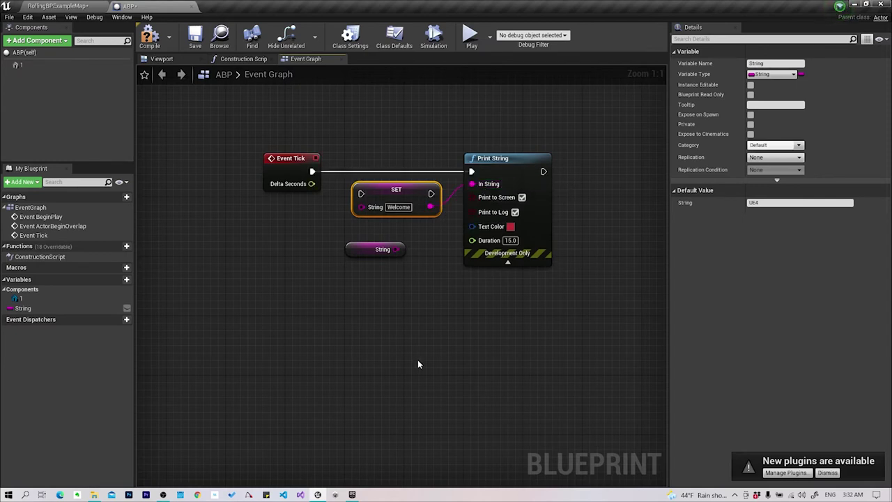
Play the preview, then break the SET output's link to Print String's In String.
{"action": "left_click", "coordinate": [473, 38]}
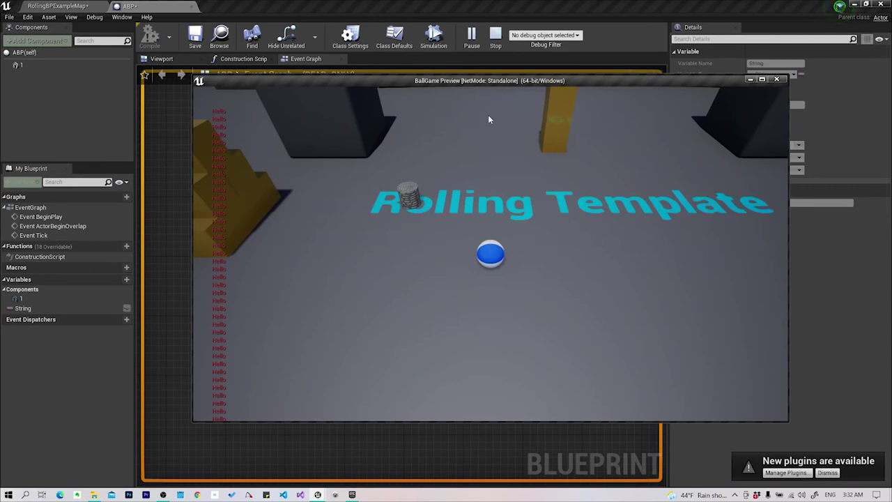
{"action": "left_click", "coordinate": [777, 80]}
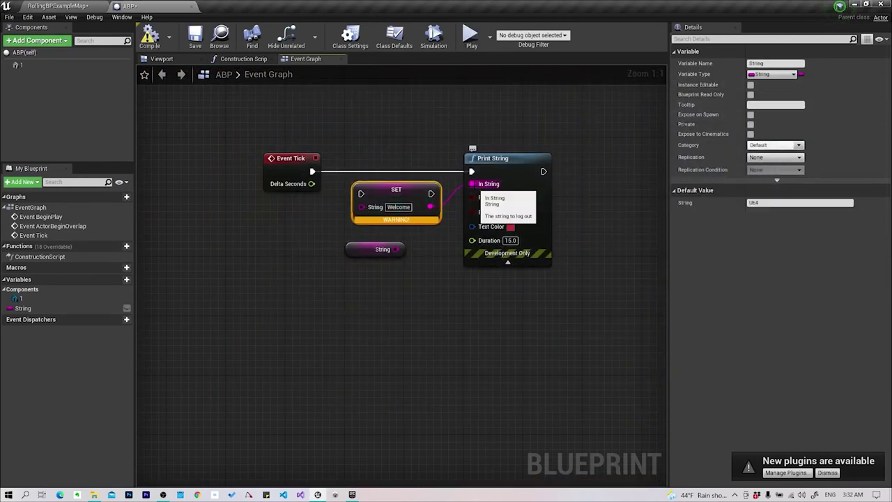
{"action": "right_click", "coordinate": [429, 206]}
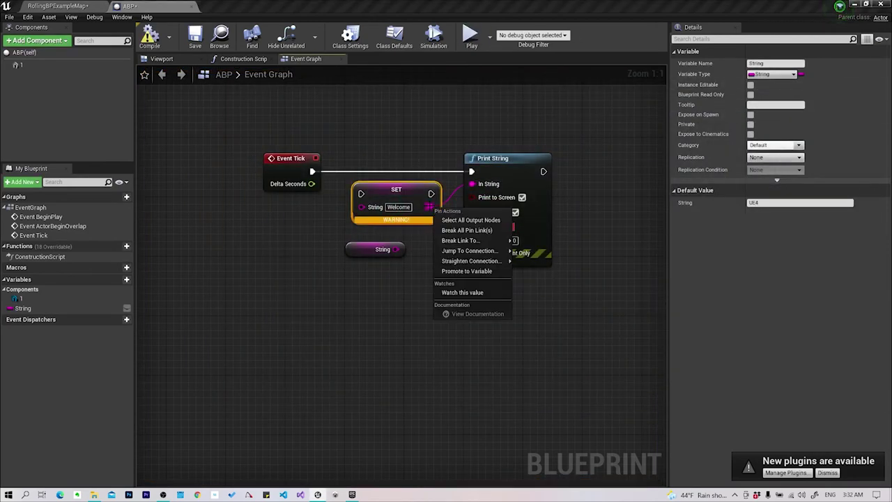
{"action": "left_click", "coordinate": [439, 201]}
{"action": "left_click", "coordinate": [442, 199]}
{"action": "left_click_drag", "start_coordinate": [442, 199], "coordinate": [472, 184]}
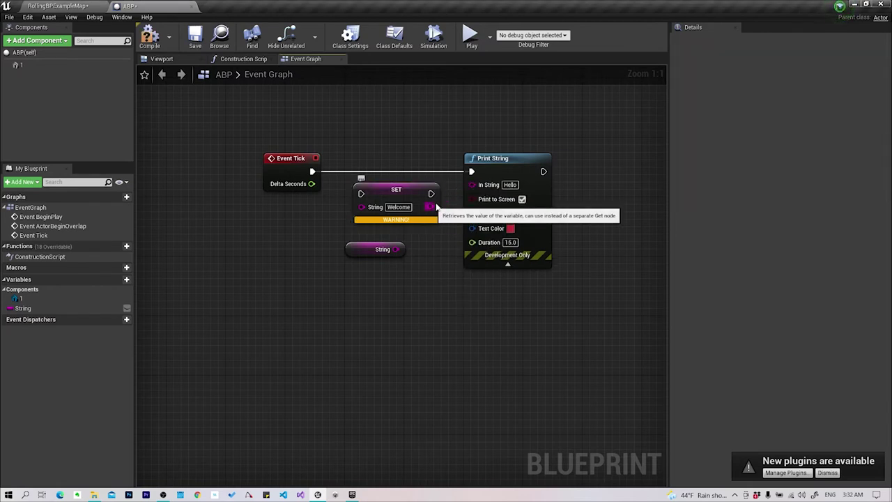
Reconnect SET's output to Print String's In String and move SET onto the execution line.
{"action": "right_click", "coordinate": [472, 184]}
{"action": "left_click", "coordinate": [537, 203]}
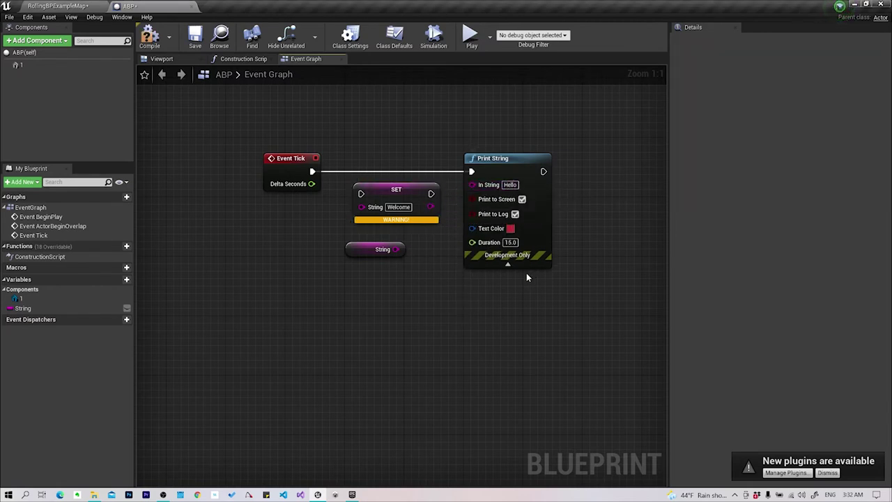
{"action": "left_click_drag", "start_coordinate": [429, 206], "coordinate": [467, 183]}
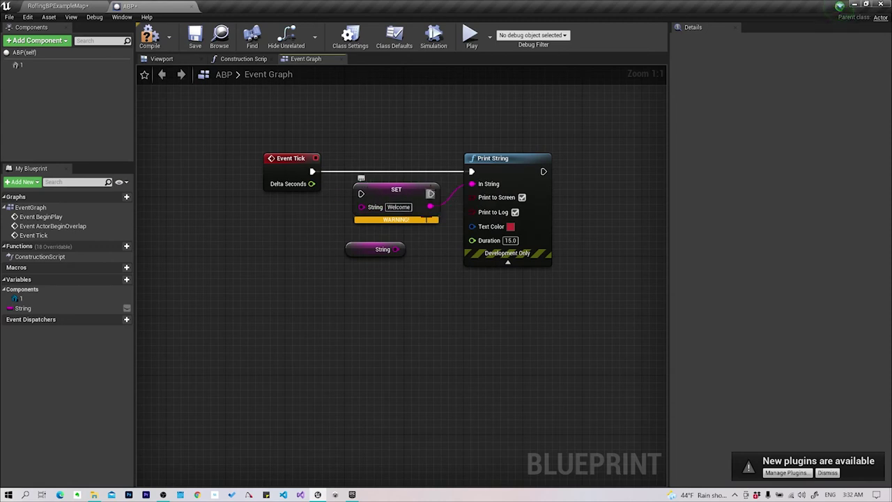
{"action": "left_click_drag", "start_coordinate": [426, 219], "coordinate": [426, 197]}
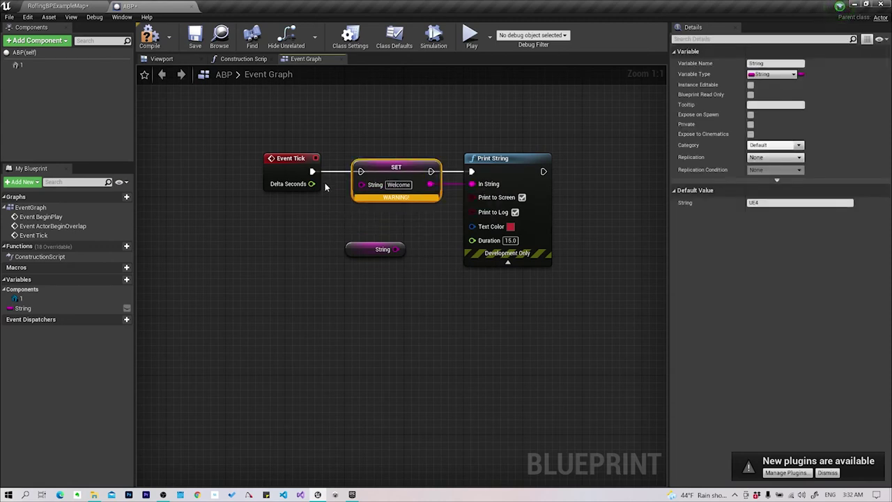
Wire Event Tick through SET into Print String and play to check the repeated Welcome printout.
{"action": "left_click_drag", "start_coordinate": [311, 171], "coordinate": [361, 171]}
{"action": "left_click_drag", "start_coordinate": [434, 171], "coordinate": [472, 171]}
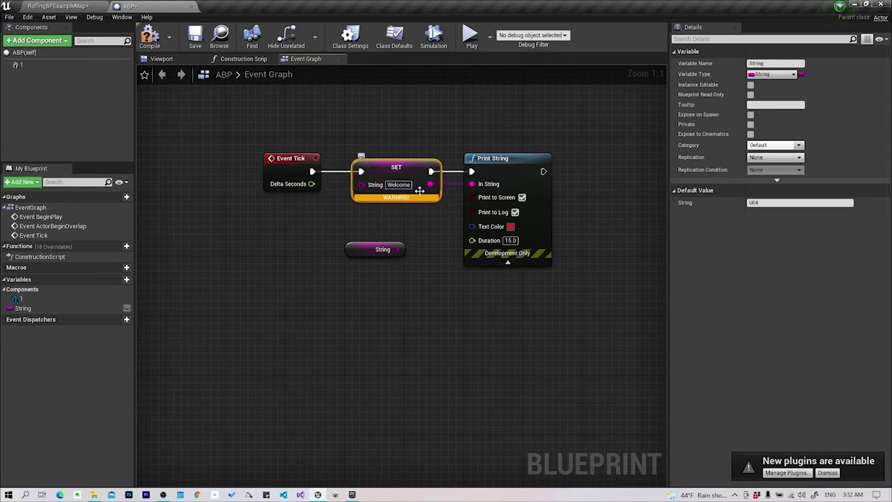
{"action": "left_click", "coordinate": [470, 34]}
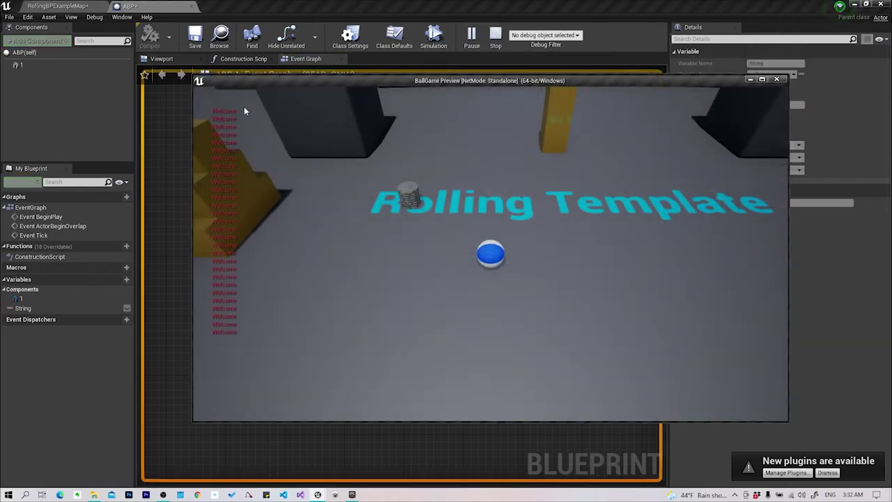
{"action": "left_click", "coordinate": [777, 79]}
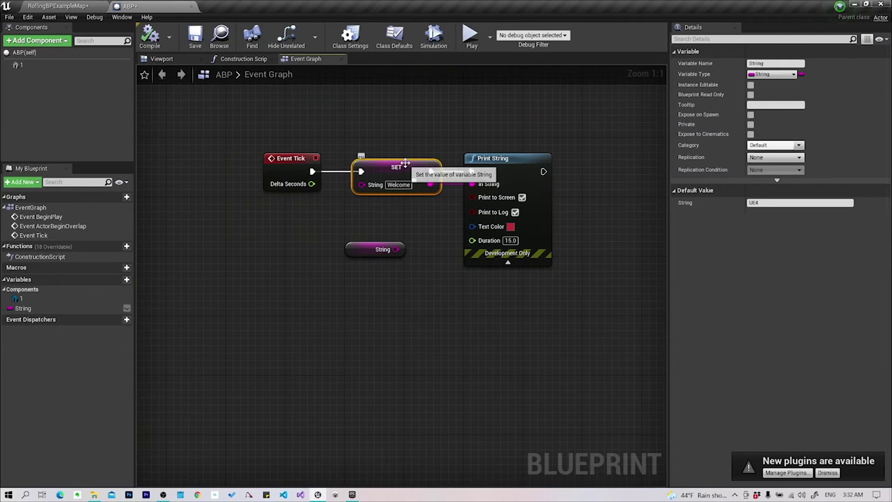
{"action": "left_click_drag", "start_coordinate": [404, 169], "coordinate": [403, 191]}
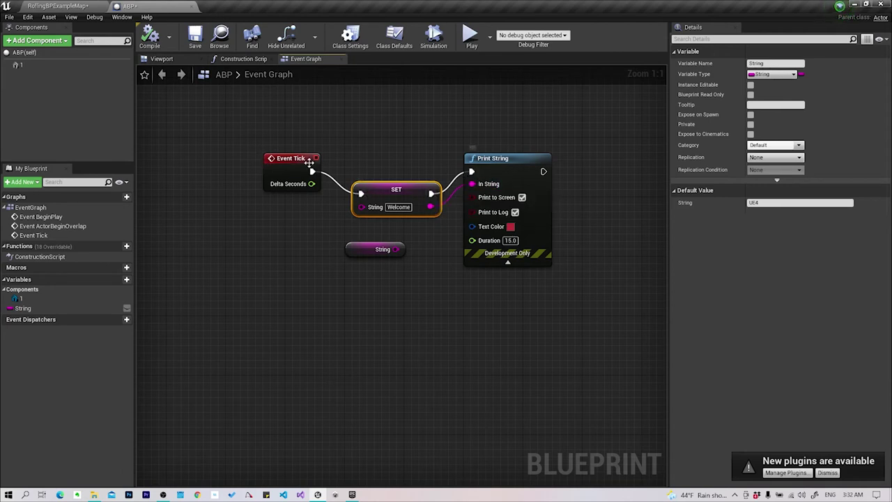
{"action": "left_click_drag", "start_coordinate": [313, 172], "coordinate": [471, 172]}
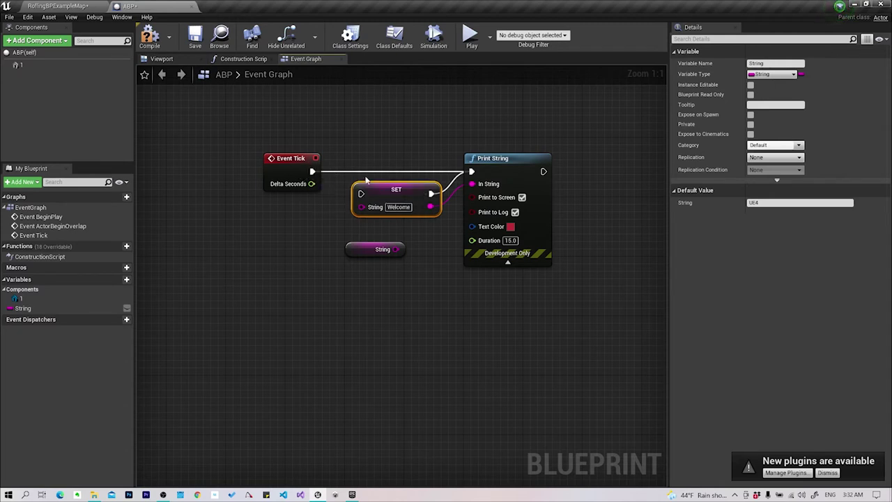
{"action": "left_click", "coordinate": [432, 193], "text": "alt"}
{"action": "left_click_drag", "start_coordinate": [312, 171], "coordinate": [362, 194]}
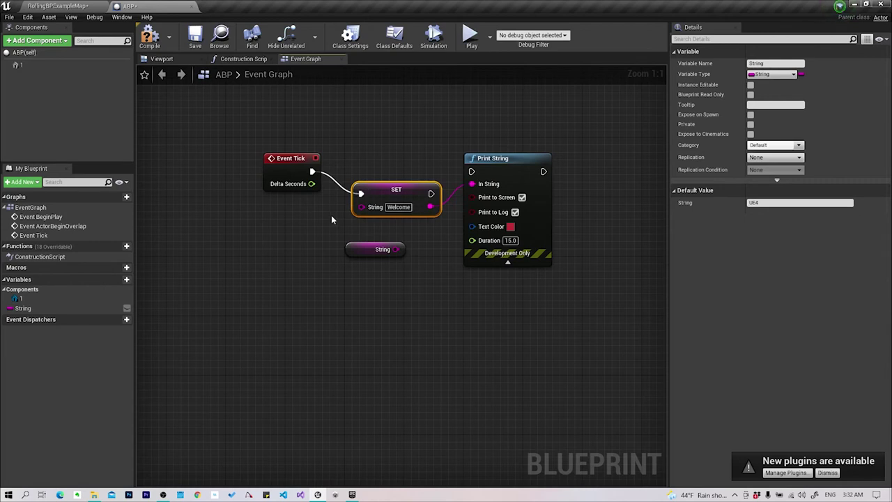
{"action": "left_click_drag", "start_coordinate": [312, 171], "coordinate": [461, 173]}
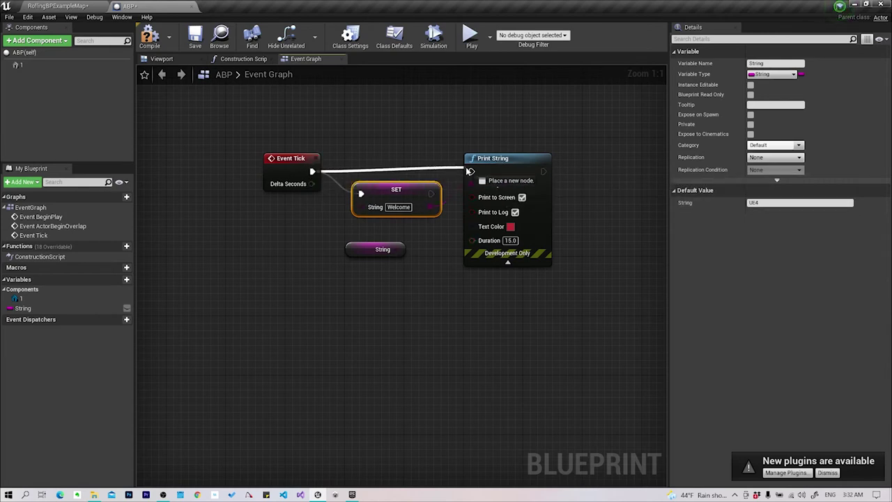
{"action": "left_click", "coordinate": [462, 172]}
{"action": "left_click_drag", "start_coordinate": [313, 171], "coordinate": [471, 171]}
{"action": "mouse_move", "coordinate": [431, 194]}
{"action": "left_mouse_down"}
{"action": "mouse_move", "coordinate": [486, 172]}
{"action": "mouse_move", "coordinate": [472, 171]}
{"action": "left_mouse_up"}
{"action": "left_click", "coordinate": [470, 34]}
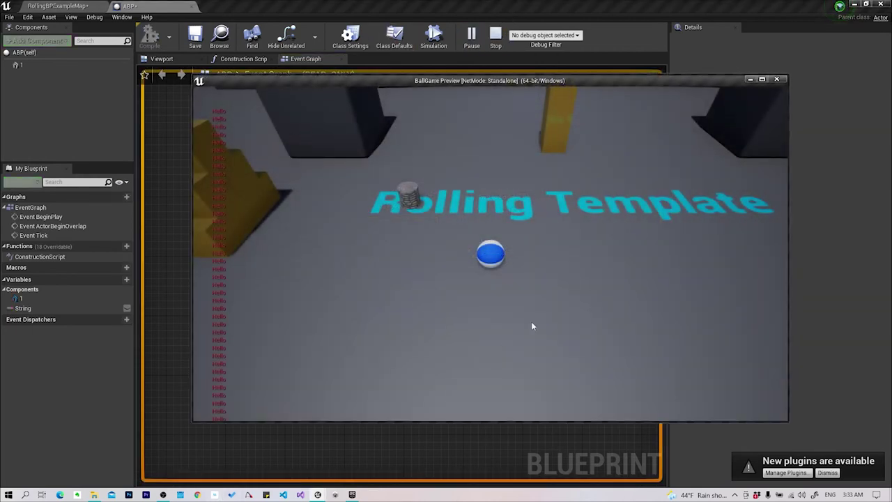
{"action": "left_click", "coordinate": [776, 81]}
{"action": "mouse_move", "coordinate": [312, 171]}
{"action": "left_mouse_down"}
{"action": "mouse_move", "coordinate": [362, 194]}
{"action": "mouse_move", "coordinate": [406, 169]}
{"action": "left_mouse_up"}
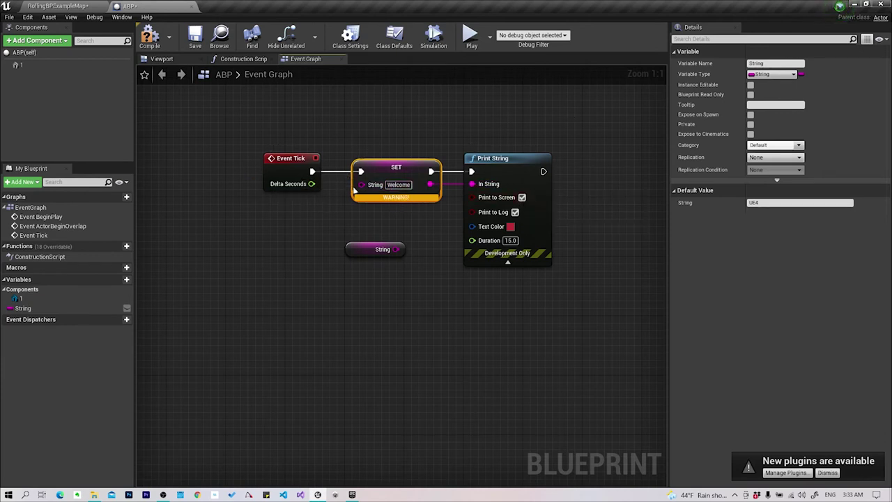
Pull SET out of the chain and connect Event Tick directly to Print String.
{"action": "left_click", "coordinate": [312, 171], "text": "alt"}
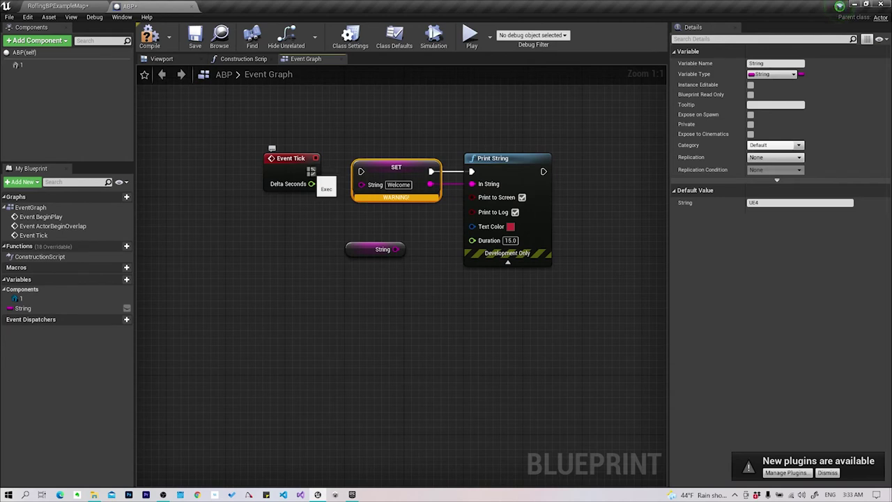
{"action": "left_click_drag", "start_coordinate": [385, 175], "coordinate": [370, 198]}
{"action": "left_click", "coordinate": [313, 175]}
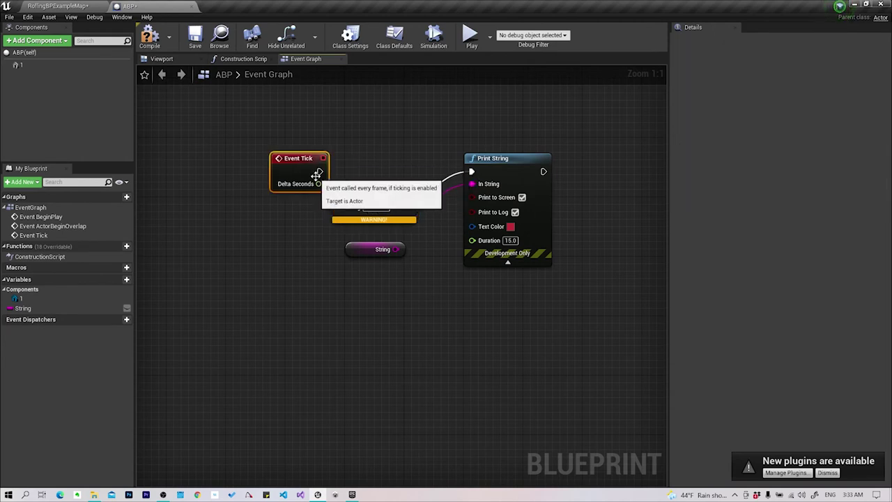
{"action": "left_click_drag", "start_coordinate": [319, 172], "coordinate": [471, 171]}
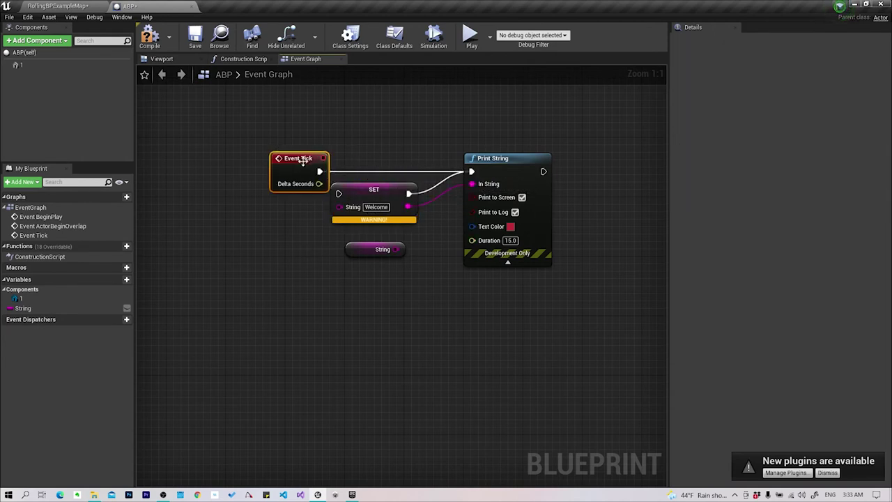
{"action": "left_click_drag", "start_coordinate": [291, 159], "coordinate": [268, 159]}
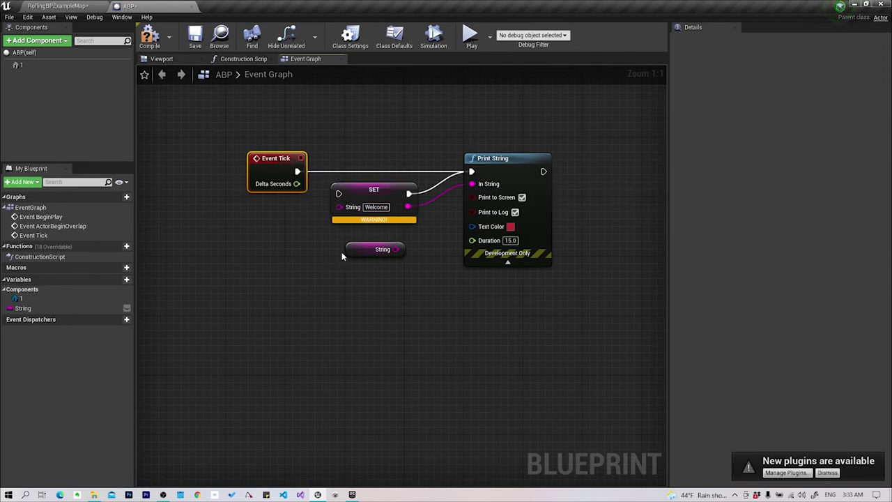
Put the SET node back into the tick chain on Event Tick's execution line.
{"action": "mouse_move", "coordinate": [372, 220]}
{"action": "mouse_move", "coordinate": [297, 172]}
{"action": "left_mouse_down"}
{"action": "mouse_move", "coordinate": [338, 194]}
{"action": "mouse_move", "coordinate": [395, 165]}
{"action": "left_mouse_up"}
{"action": "left_click", "coordinate": [401, 212]}
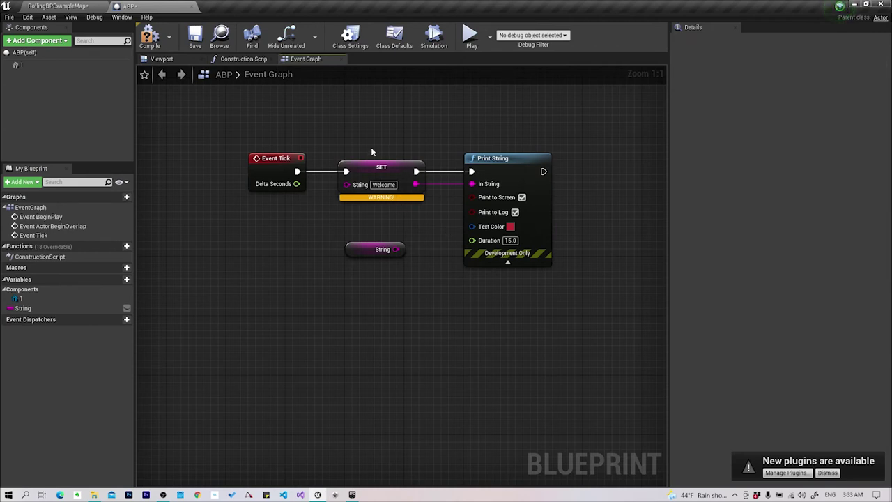
{"action": "mouse_move", "coordinate": [396, 198]}
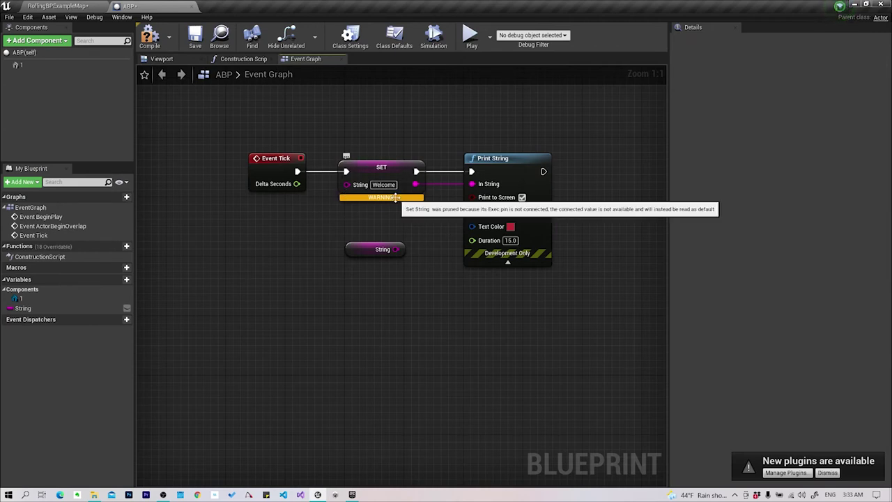
{"action": "left_click", "coordinate": [396, 184]}
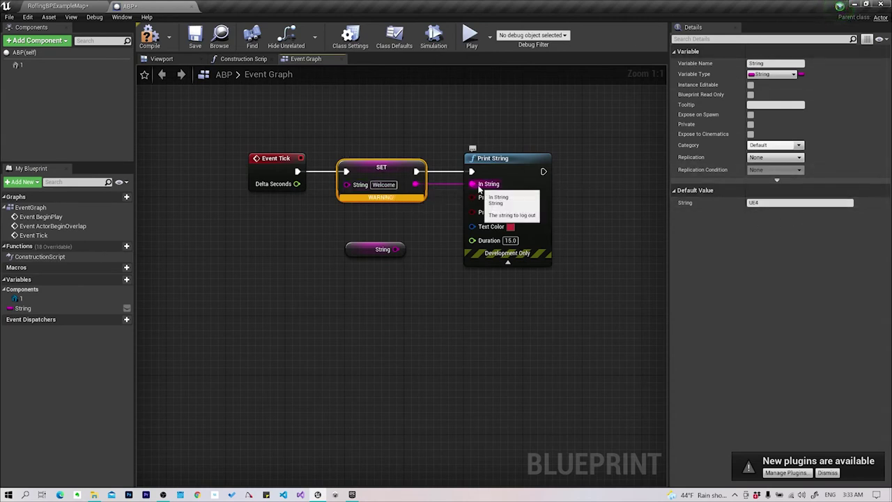
Preview Welcome, disconnect SET's output from In String, and preview again showing Hello.
{"action": "left_click", "coordinate": [470, 37]}
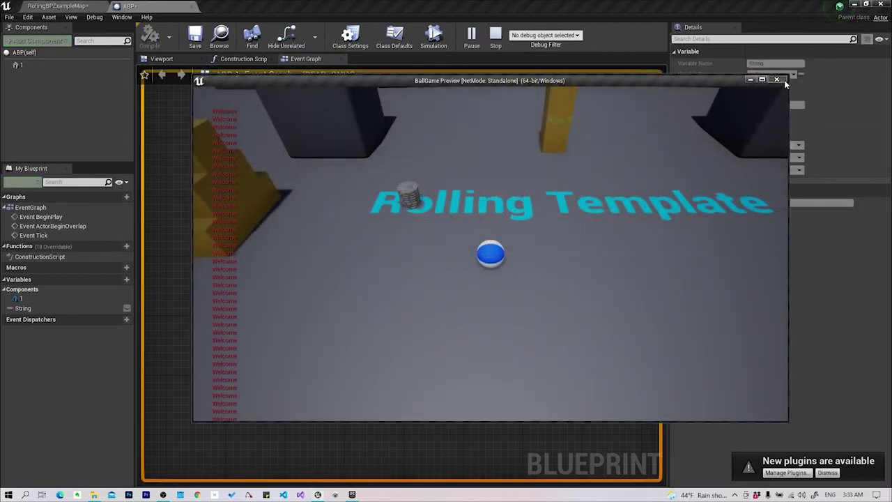
{"action": "key", "text": "Escape"}
{"action": "left_click", "coordinate": [413, 184], "text": "alt"}
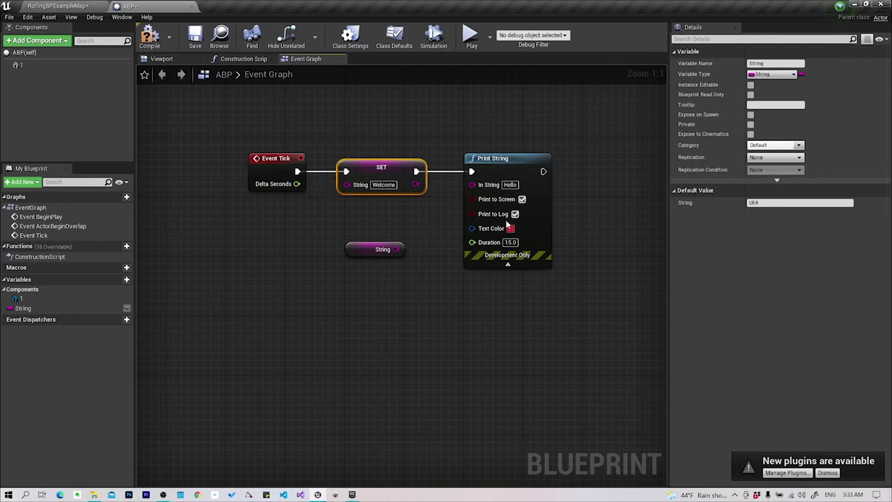
{"action": "left_click", "coordinate": [471, 36]}
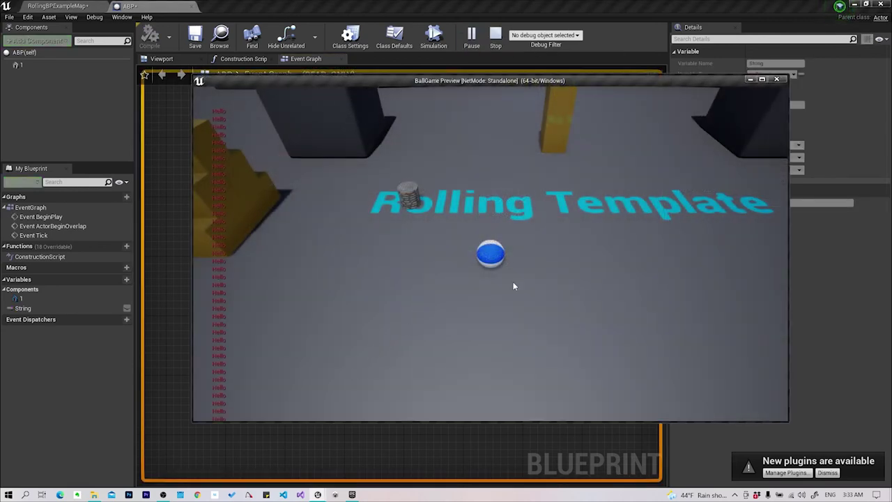
{"action": "left_click", "coordinate": [781, 79]}
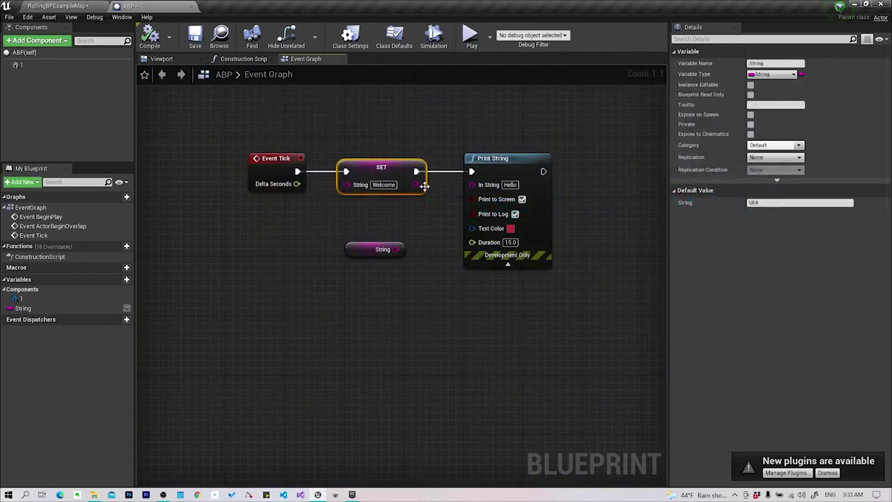
Reconnect SET's string output to Print String's In String and move the String variable node lower.
{"action": "left_click_drag", "start_coordinate": [417, 184], "coordinate": [473, 184]}
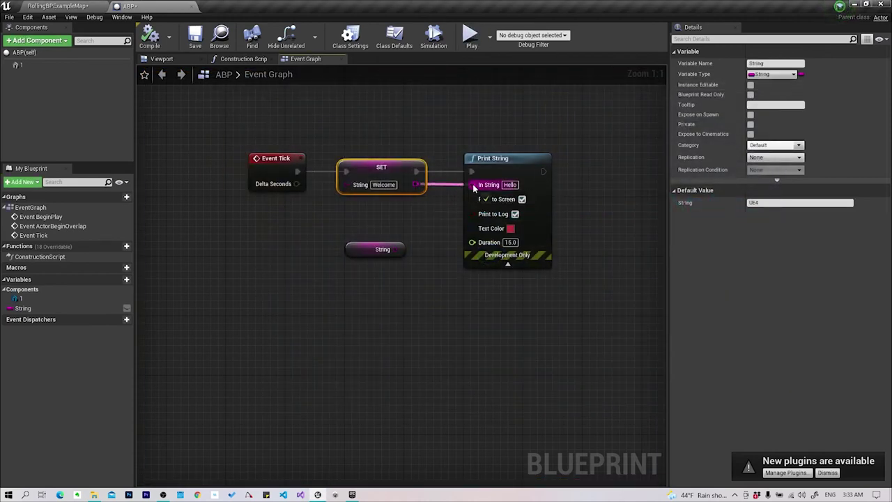
{"action": "left_click_drag", "start_coordinate": [472, 184], "coordinate": [442, 204]}
{"action": "left_click", "coordinate": [420, 221]}
{"action": "right_click", "coordinate": [421, 224]}
{"action": "left_click", "coordinate": [483, 151]}
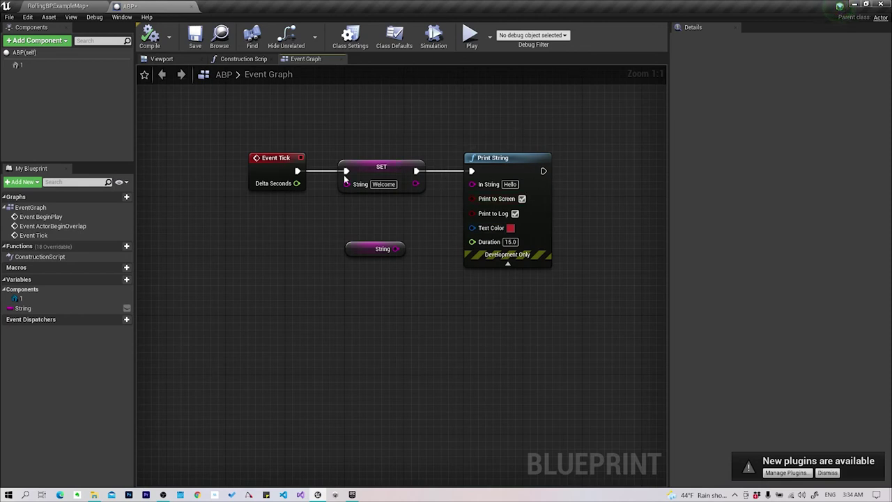
{"action": "left_click_drag", "start_coordinate": [416, 183], "coordinate": [474, 184]}
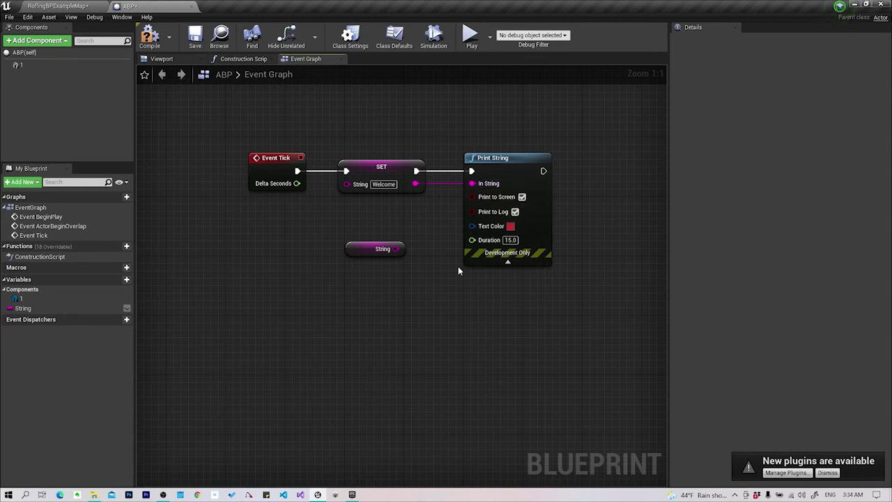
{"action": "left_click_drag", "start_coordinate": [363, 246], "coordinate": [268, 319]}
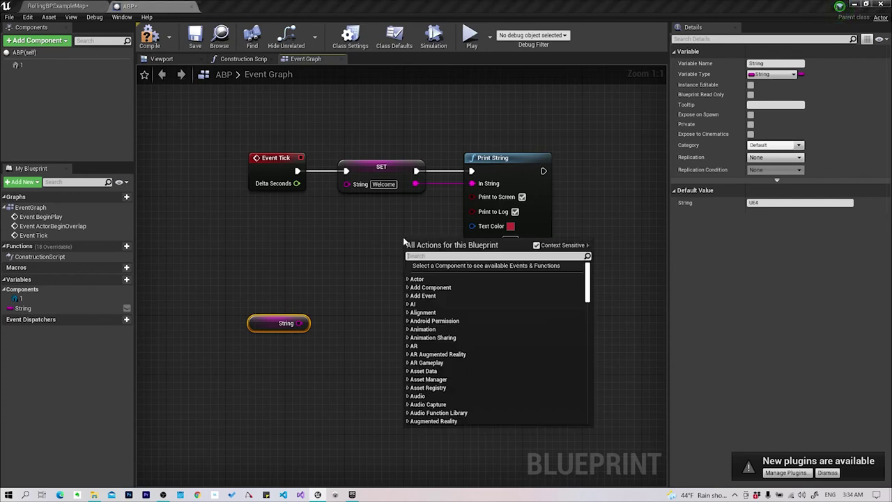
{"action": "right_click", "coordinate": [363, 242]}
Add a String Append node via 'append' search, placing it and the String getter below Print String.
{"action": "type", "text": "append"}
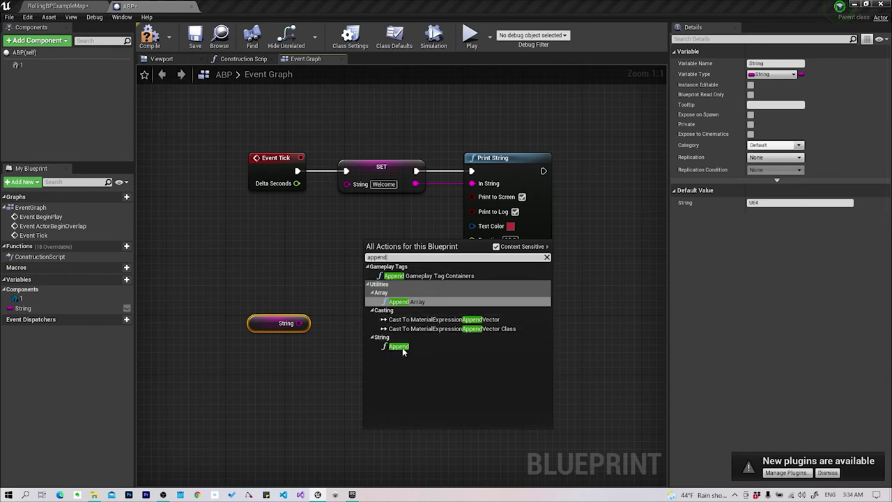
{"action": "left_click", "coordinate": [398, 347]}
{"action": "left_click_drag", "start_coordinate": [405, 247], "coordinate": [382, 218]}
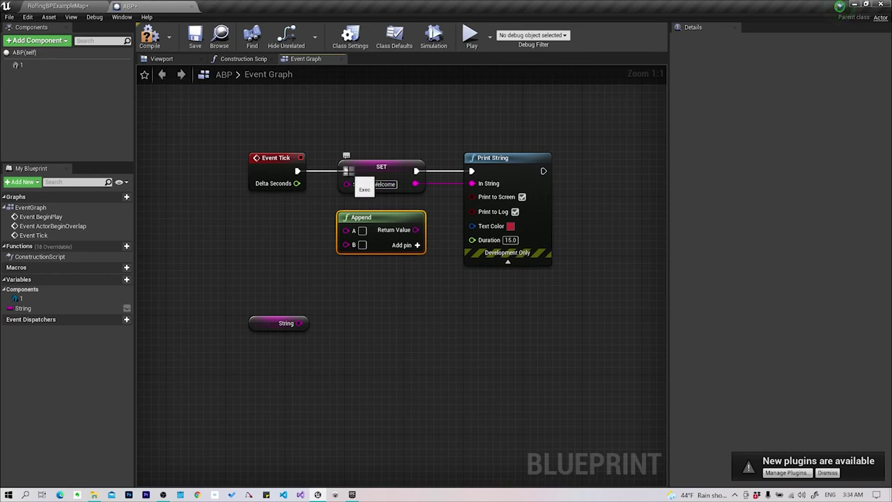
{"action": "mouse_move", "coordinate": [376, 217]}
{"action": "left_mouse_down"}
{"action": "mouse_move", "coordinate": [288, 239]}
{"action": "mouse_move", "coordinate": [447, 315]}
{"action": "left_mouse_up"}
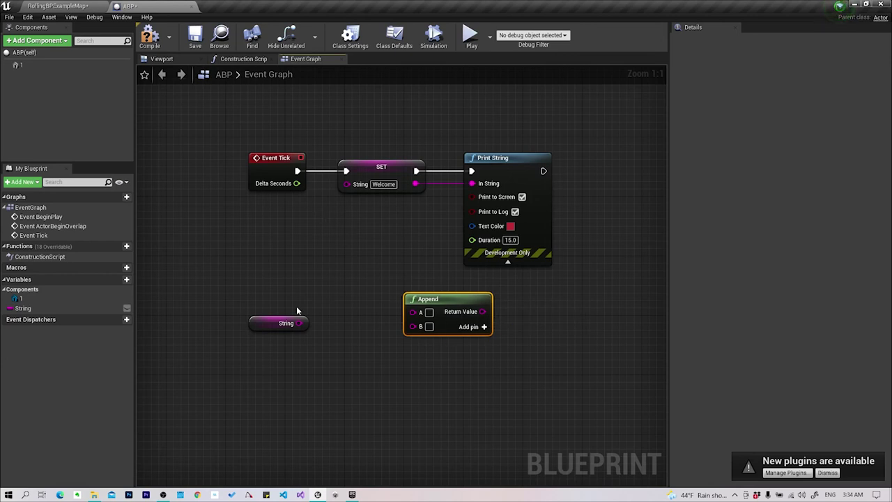
{"action": "left_click_drag", "start_coordinate": [269, 325], "coordinate": [269, 236]}
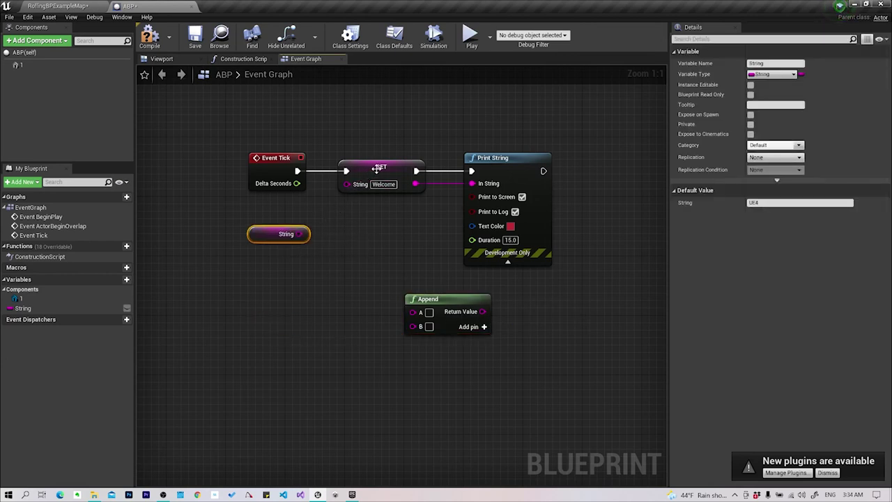
Wire the String getter into SET's String input and play to see 'UE4' printed each tick.
{"action": "left_click_drag", "start_coordinate": [305, 233], "coordinate": [347, 184]}
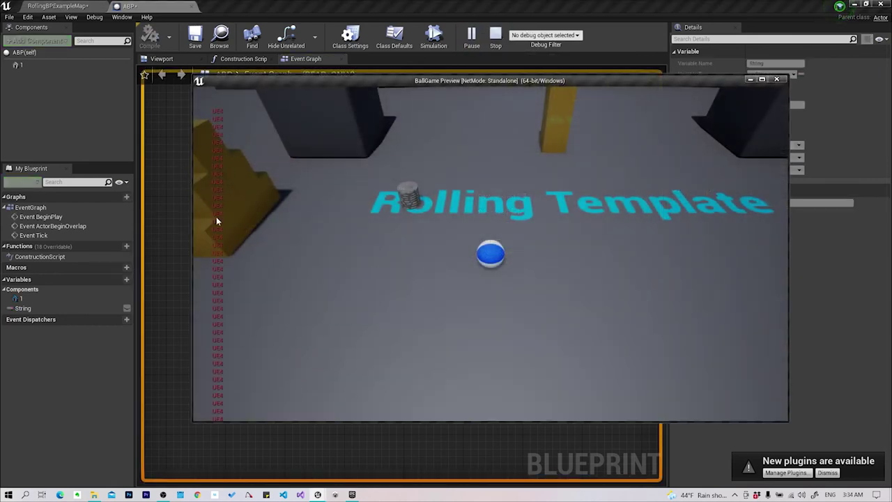
{"action": "key", "text": "Escape"}
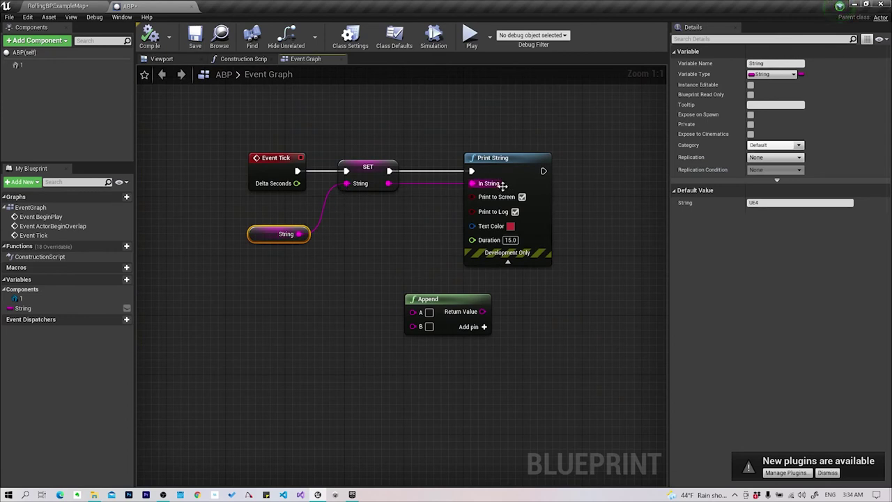
Disconnect the String variable from SET and rearrange the Append and String nodes.
{"action": "left_click", "coordinate": [299, 234], "text": "alt"}
{"action": "mouse_move", "coordinate": [441, 296]}
{"action": "left_mouse_down"}
{"action": "mouse_move", "coordinate": [373, 257]}
{"action": "mouse_move", "coordinate": [359, 235]}
{"action": "left_mouse_up"}
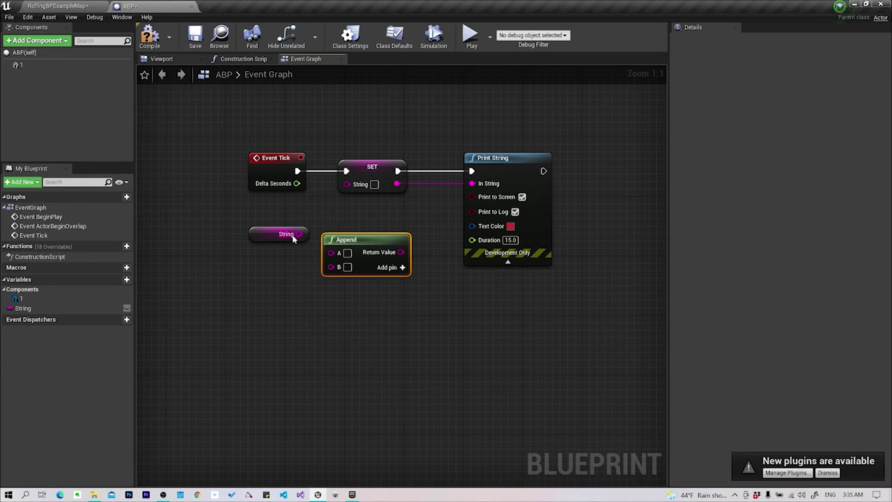
{"action": "left_click_drag", "start_coordinate": [276, 231], "coordinate": [282, 367]}
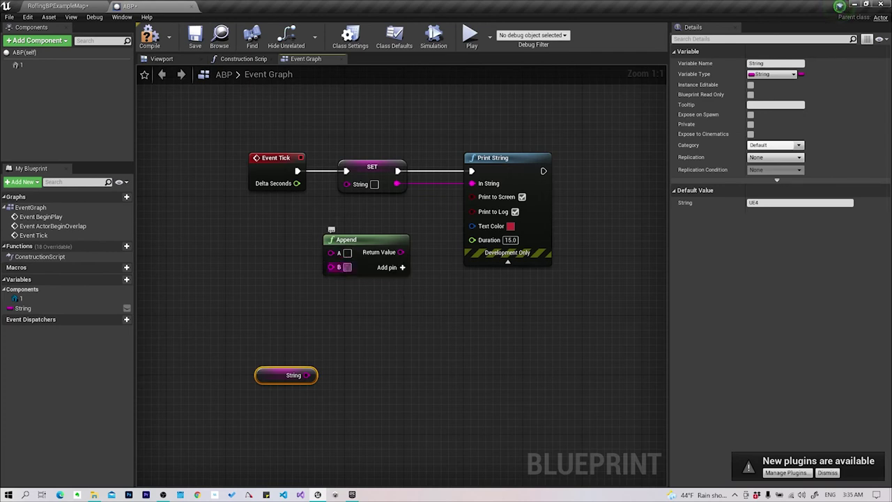
Add two Append input pins, undo both, and place Append just below SET.
{"action": "left_click", "coordinate": [404, 268]}
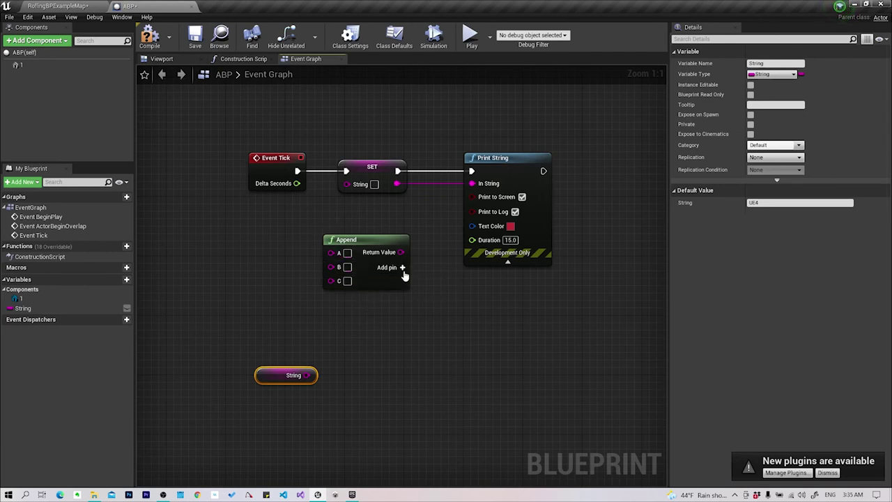
{"action": "left_click", "coordinate": [403, 268]}
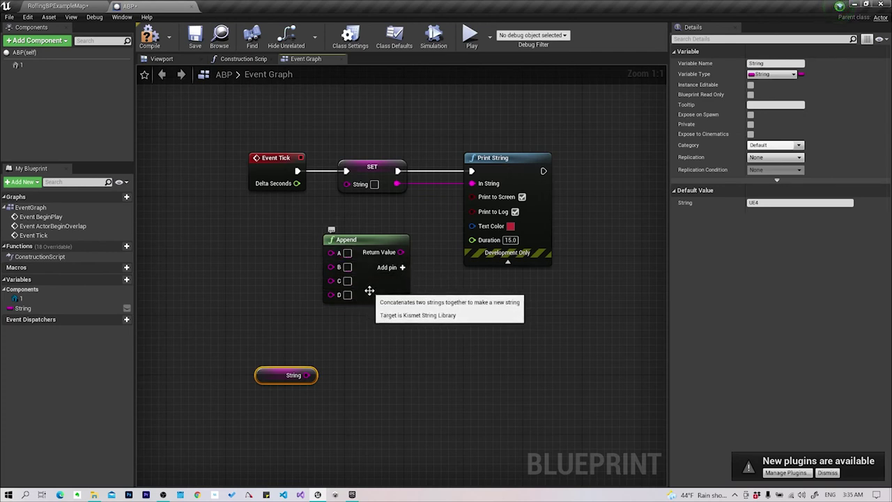
{"action": "key", "text": "ctrl+z"}
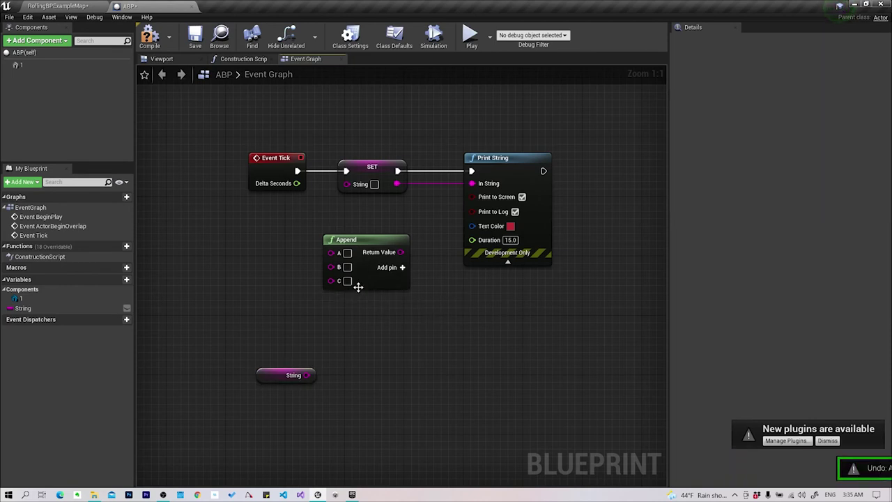
{"action": "key", "text": "ctrl+z"}
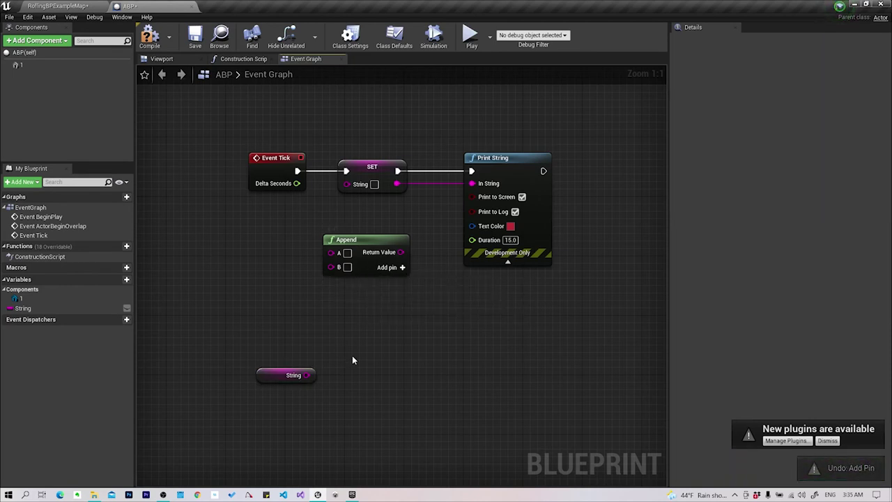
{"action": "left_click_drag", "start_coordinate": [357, 243], "coordinate": [356, 222]}
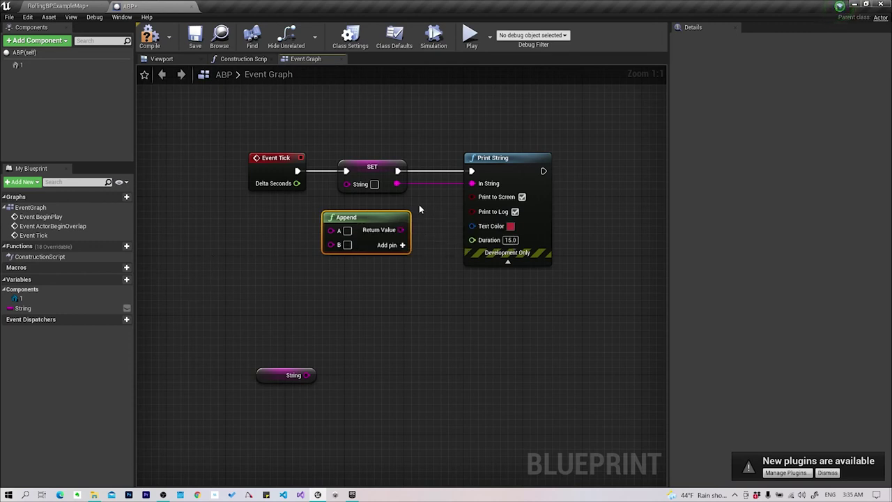
Fill Append's inputs with 'Hello' and 'World', wire its result into Print String, and preview.
{"action": "left_click", "coordinate": [347, 231]}
{"action": "type", "text": "ello"}
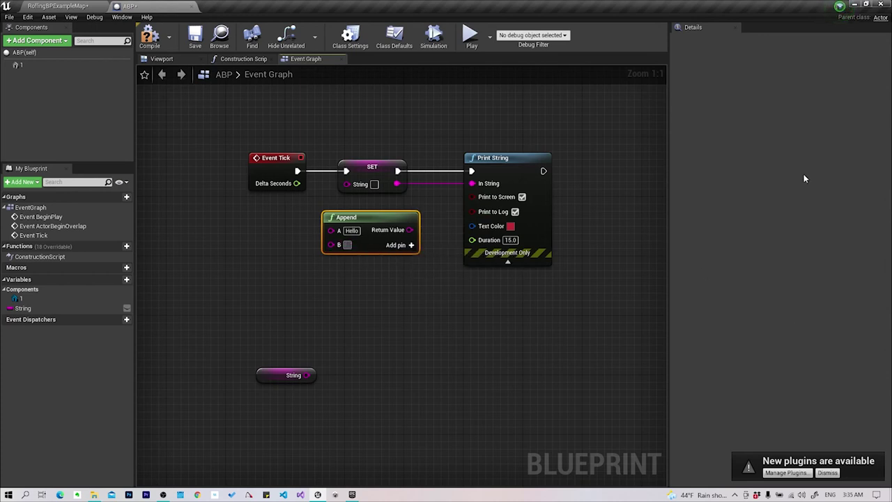
{"action": "type", "text": "orld"}
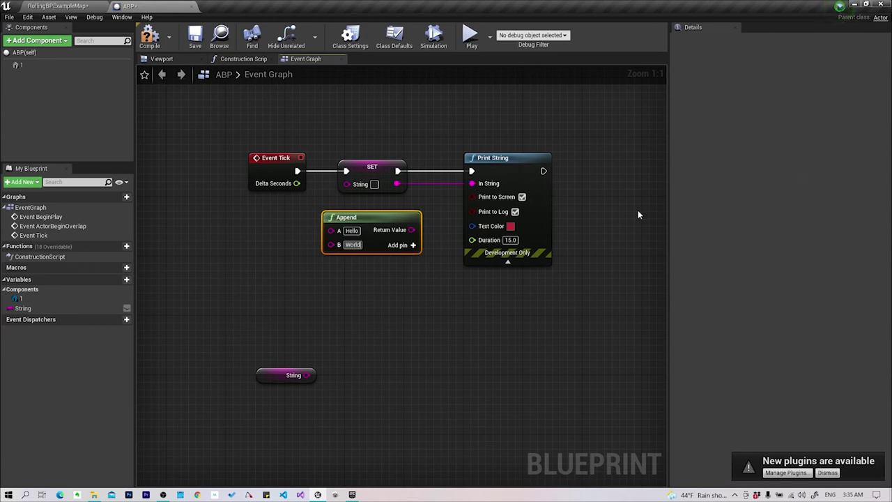
{"action": "left_click_drag", "start_coordinate": [412, 230], "coordinate": [472, 184]}
{"action": "left_click", "coordinate": [472, 37]}
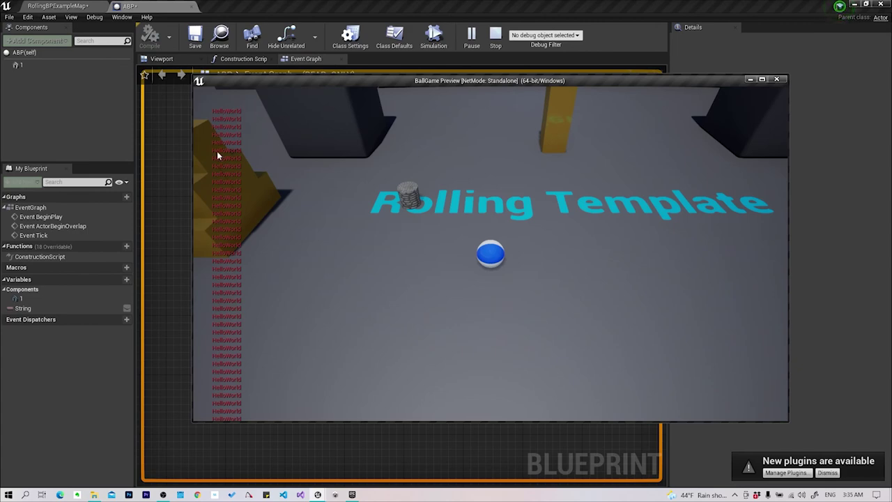
Stop, rerun and stop the preview to check the HelloWorld output.
{"action": "left_click", "coordinate": [779, 78]}
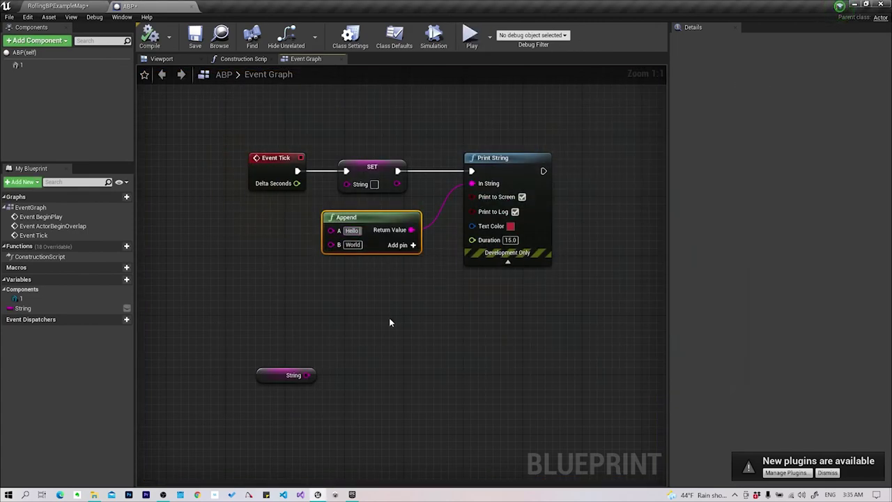
{"action": "left_click", "coordinate": [470, 38]}
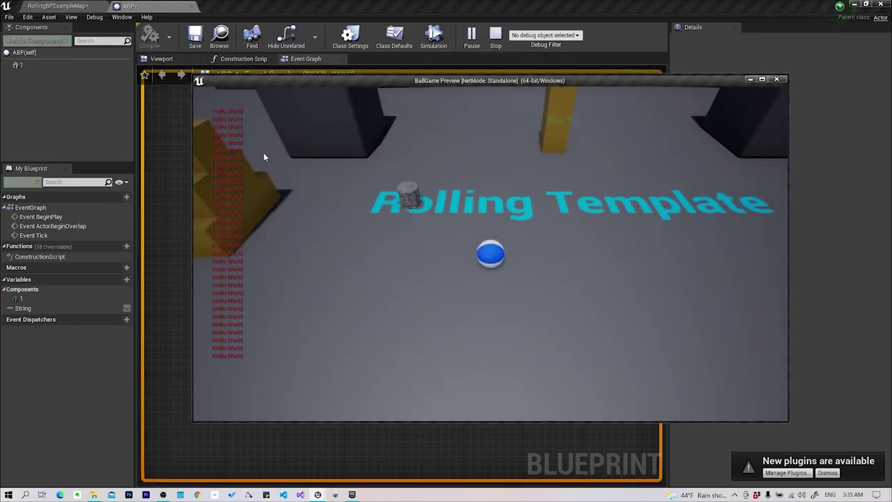
{"action": "left_click", "coordinate": [777, 79]}
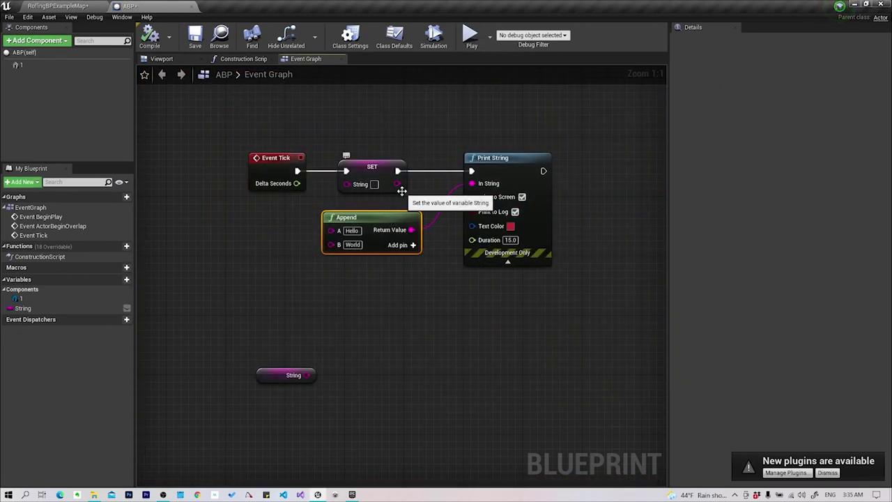
Feed Print String's In String from the SET node's string, set to 'Hello World'.
{"action": "left_click_drag", "start_coordinate": [396, 183], "coordinate": [473, 183]}
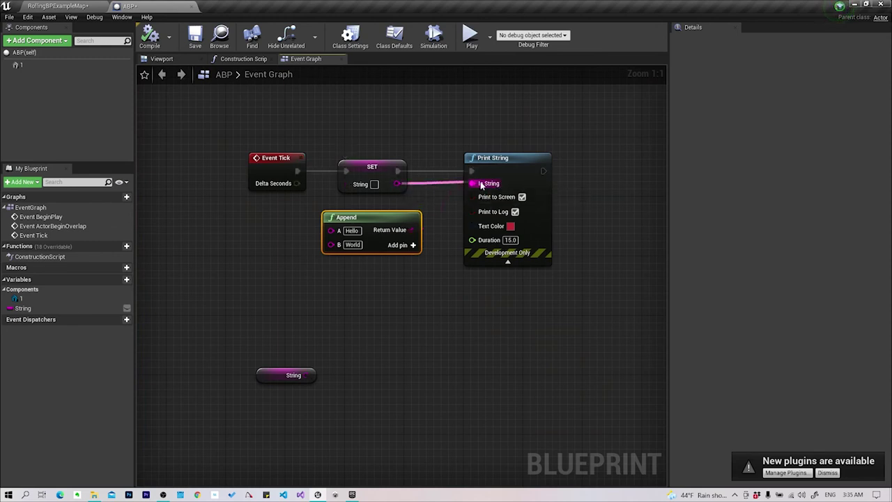
{"action": "left_click", "coordinate": [374, 184]}
{"action": "type", "text": "Hello World"}
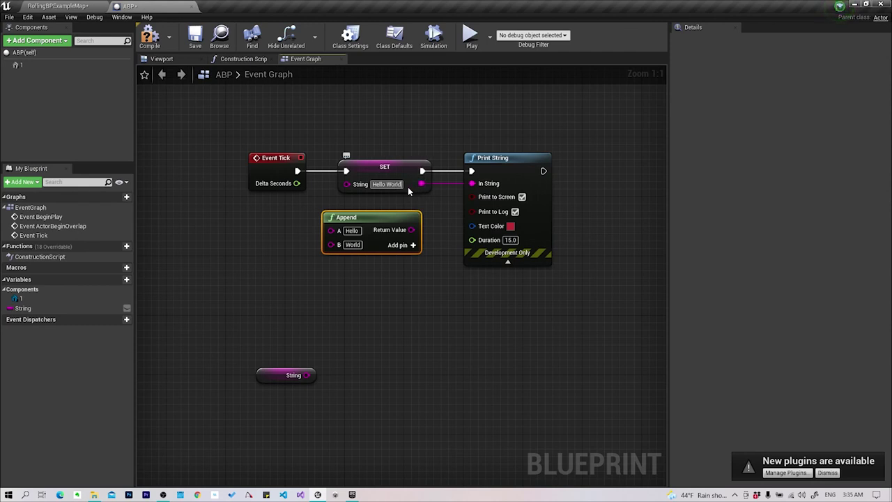
Preview the Hello World printout, then reconnect Append's result to In String.
{"action": "left_click", "coordinate": [470, 36]}
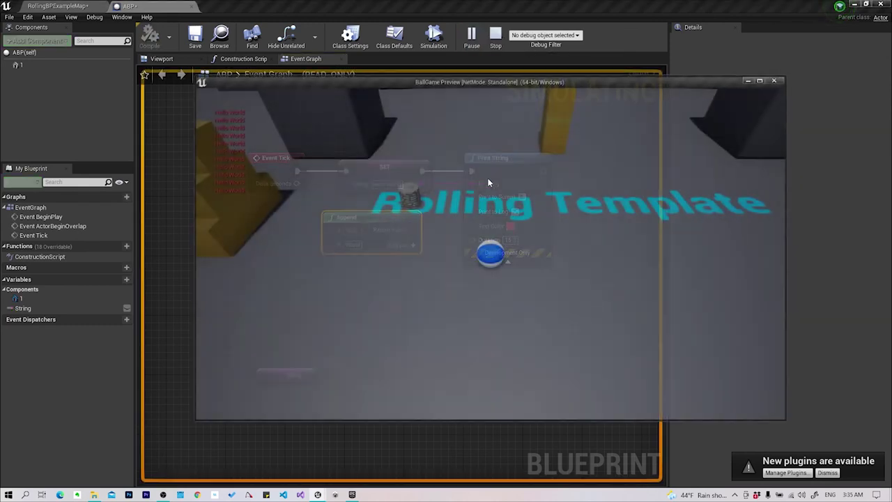
{"action": "left_click", "coordinate": [776, 79]}
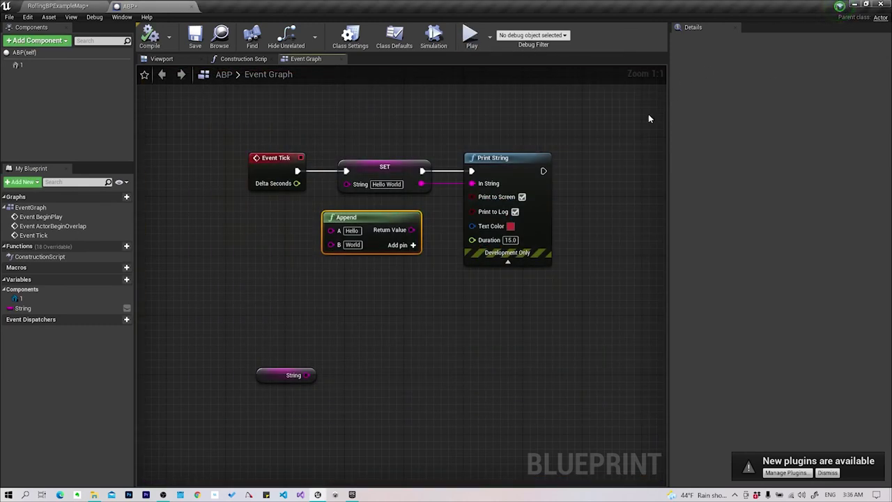
{"action": "left_click_drag", "start_coordinate": [412, 230], "coordinate": [472, 184]}
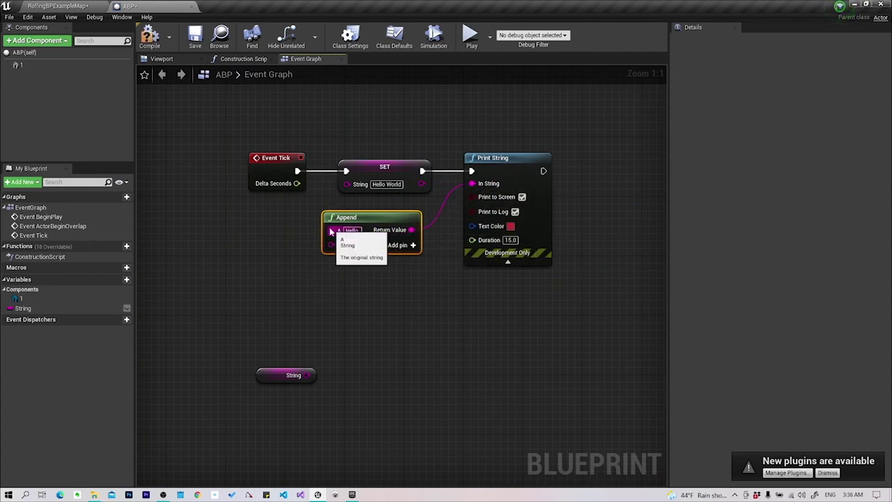
Set Append's A to 'Delta Seconds: ', feed Delta Seconds into B via Float-to-String conversion, and preview.
{"action": "left_click", "coordinate": [352, 230]}
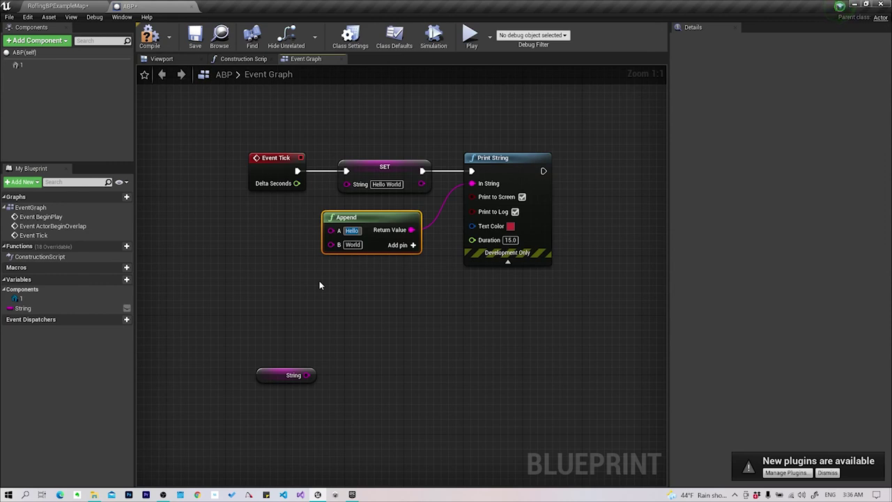
{"action": "type", "text": "Delta"}
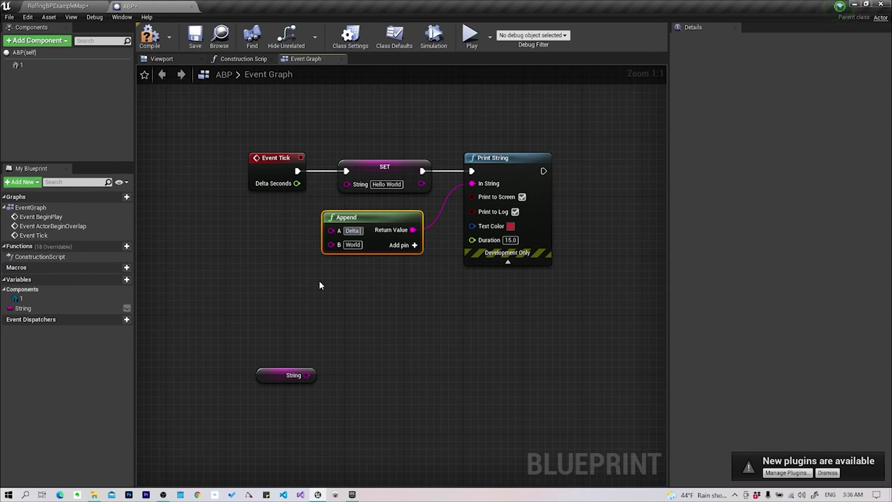
{"action": "type", "text": " Sec"}
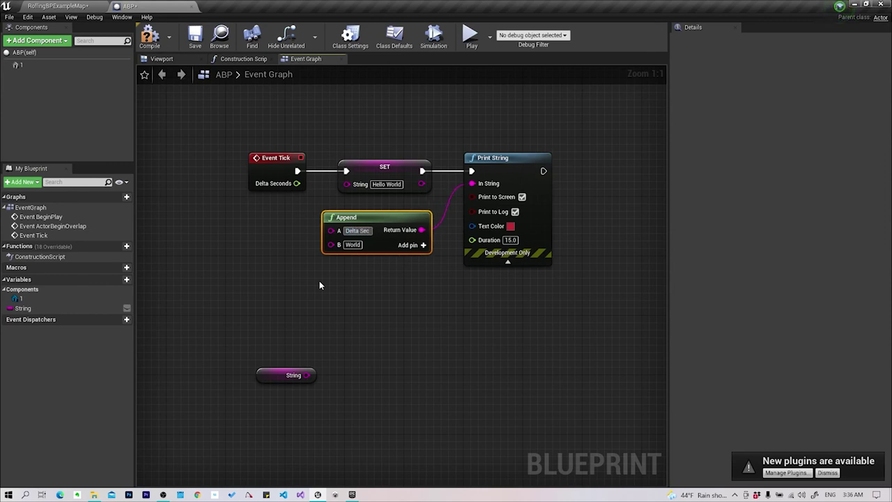
{"action": "type", "text": "on"}
{"action": "type", "text": "ds"}
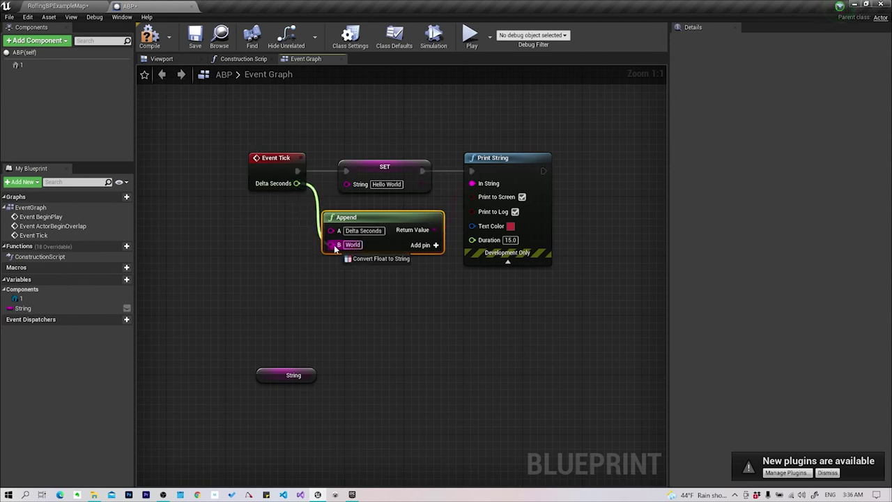
{"action": "left_click_drag", "start_coordinate": [299, 184], "coordinate": [331, 244]}
{"action": "left_click_drag", "start_coordinate": [318, 193], "coordinate": [281, 252]}
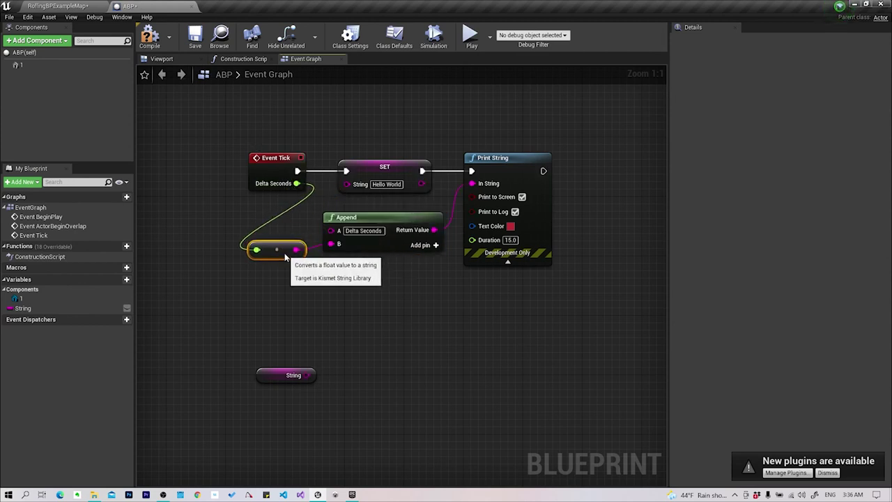
{"action": "left_click_drag", "start_coordinate": [273, 170], "coordinate": [199, 170]}
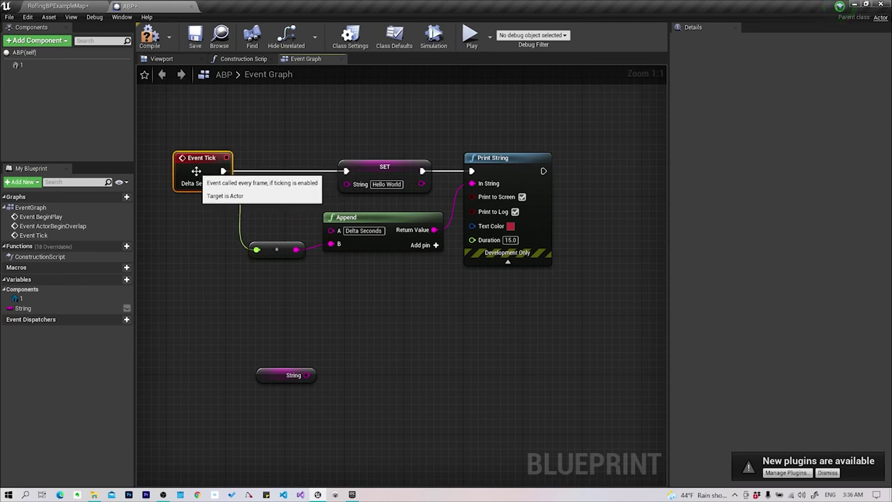
{"action": "left_click", "coordinate": [198, 249]}
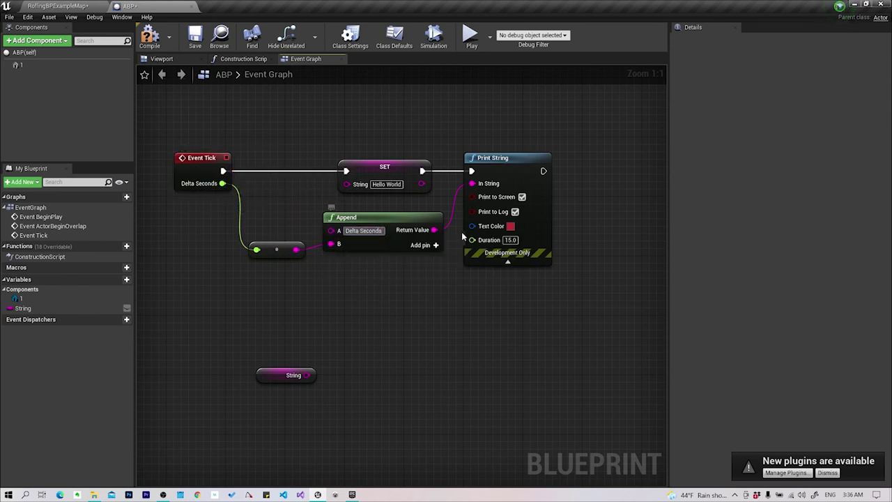
{"action": "type", "text": ":"}
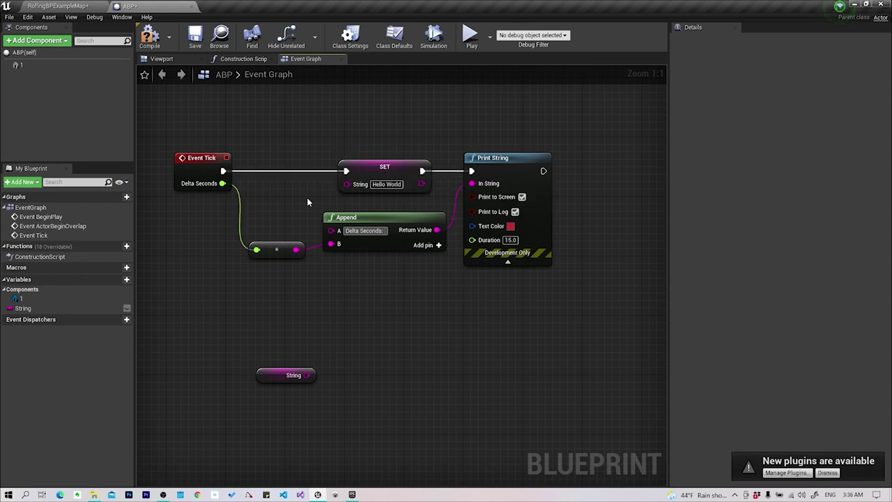
{"action": "left_click", "coordinate": [465, 38]}
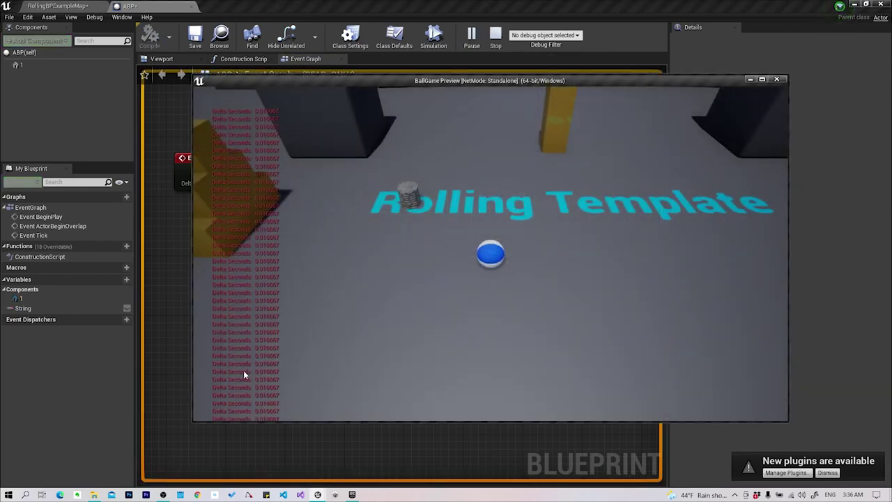
Break the SET node's execution links, move it aside, and wire Event Tick straight to Print String.
{"action": "left_click", "coordinate": [779, 80]}
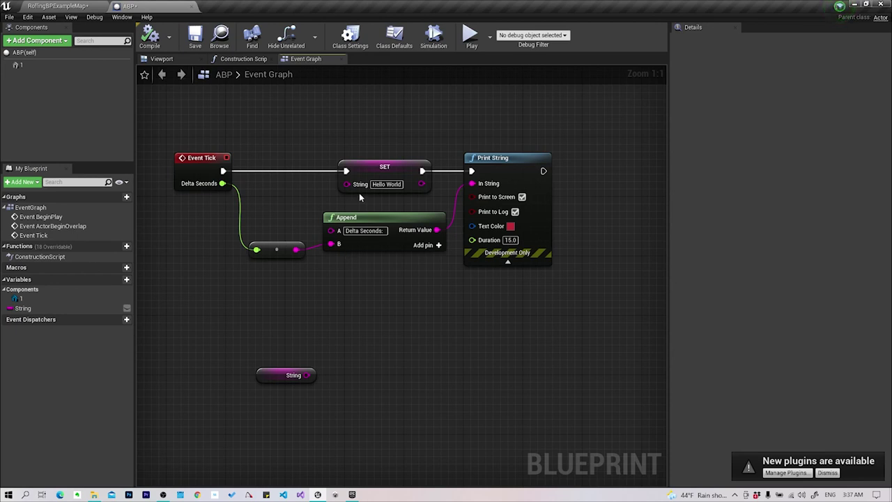
{"action": "left_click_drag", "start_coordinate": [376, 173], "coordinate": [344, 173]}
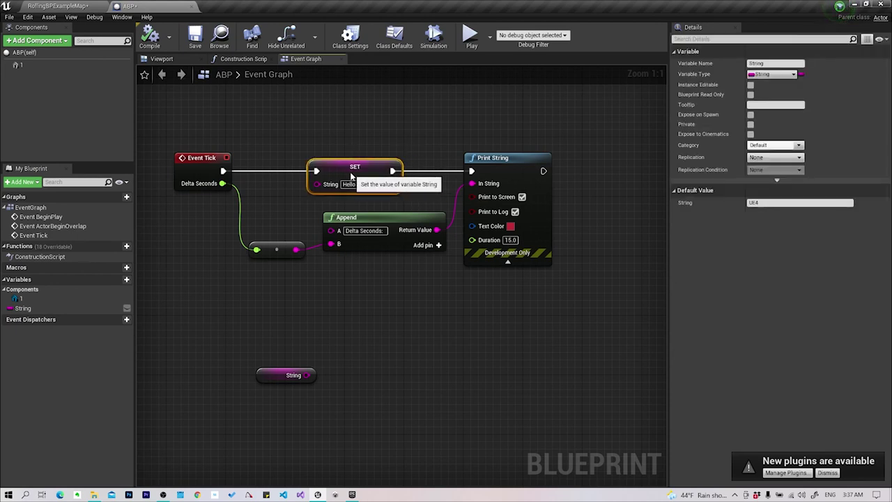
{"action": "left_click", "coordinate": [316, 170], "text": "alt"}
{"action": "left_click", "coordinate": [393, 171], "text": "alt"}
{"action": "left_click_drag", "start_coordinate": [377, 163], "coordinate": [370, 111]}
{"action": "mouse_move", "coordinate": [223, 171]}
{"action": "left_mouse_down"}
{"action": "mouse_move", "coordinate": [418, 180]}
{"action": "mouse_move", "coordinate": [472, 170]}
{"action": "left_mouse_up"}
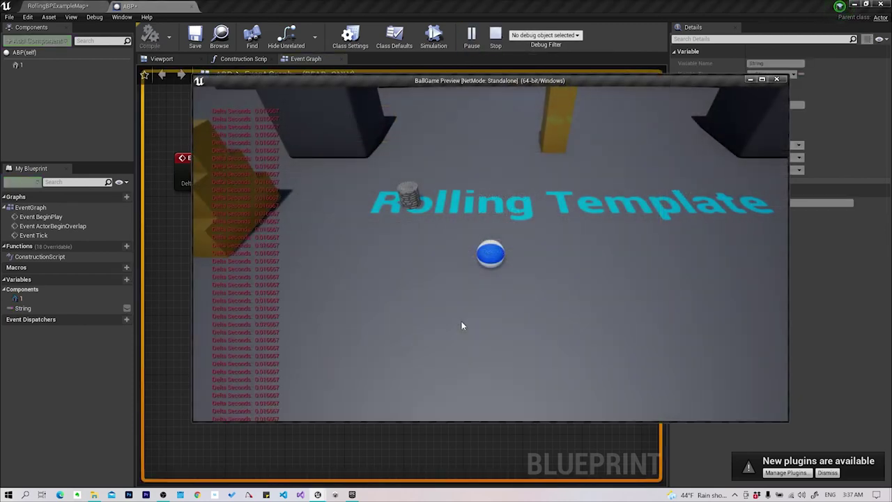
Stop the preview run and pan the graph view back into place.
{"action": "left_click", "coordinate": [777, 79]}
{"action": "right_click_drag", "start_coordinate": [430, 325], "coordinate": [455, 341]}
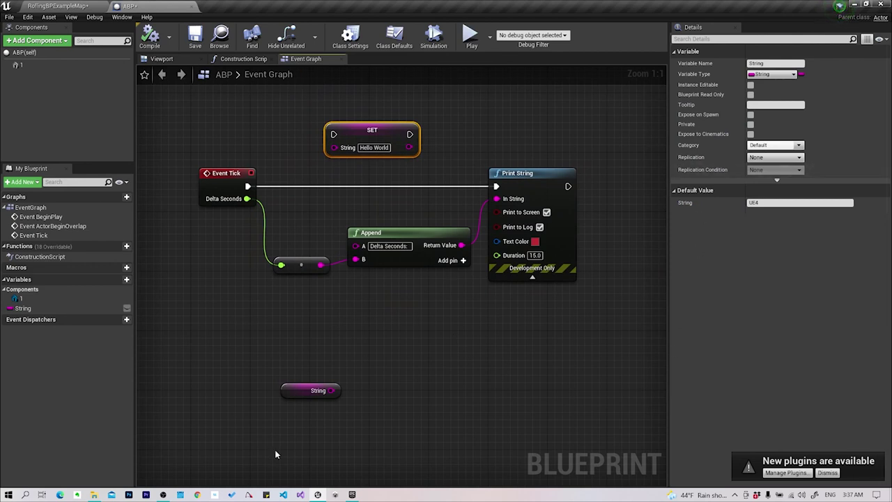
{"action": "right_click_drag", "start_coordinate": [393, 208], "coordinate": [375, 218]}
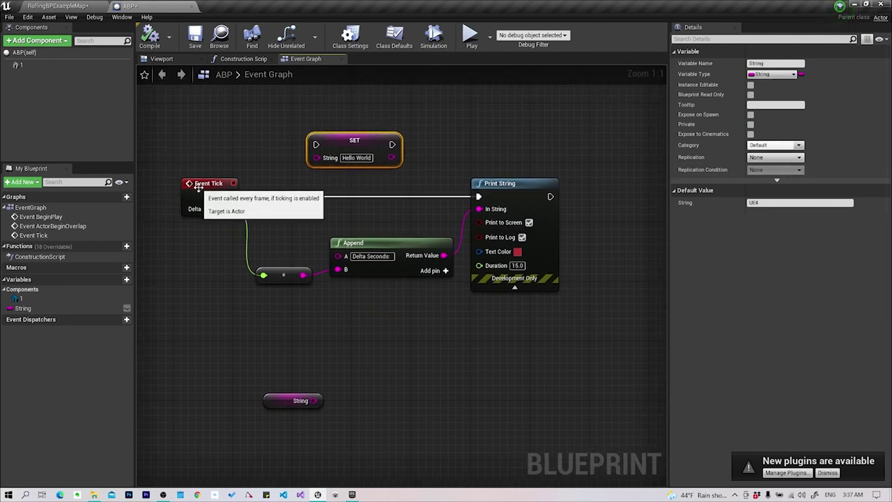
Set Print String's Text Color to green and preview the green Delta Seconds printout.
{"action": "left_click", "coordinate": [517, 251]}
{"action": "left_click_drag", "start_coordinate": [604, 302], "coordinate": [609, 286]}
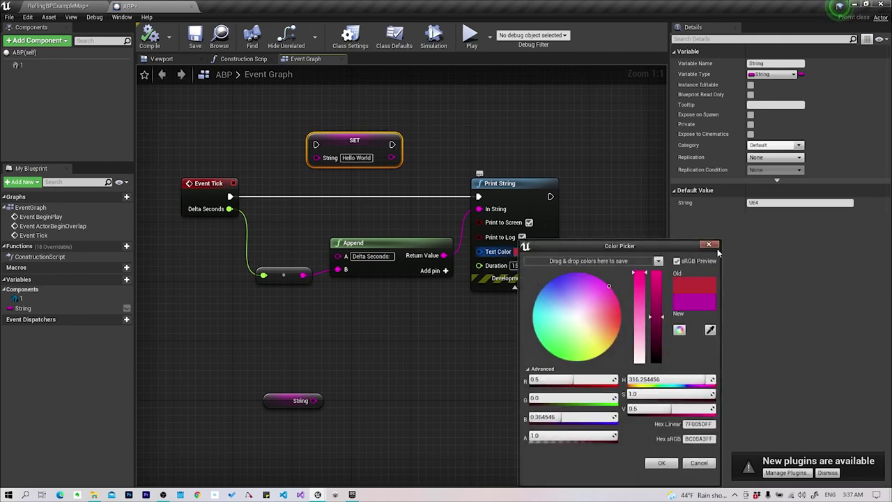
{"action": "left_click_drag", "start_coordinate": [559, 311], "coordinate": [560, 358]}
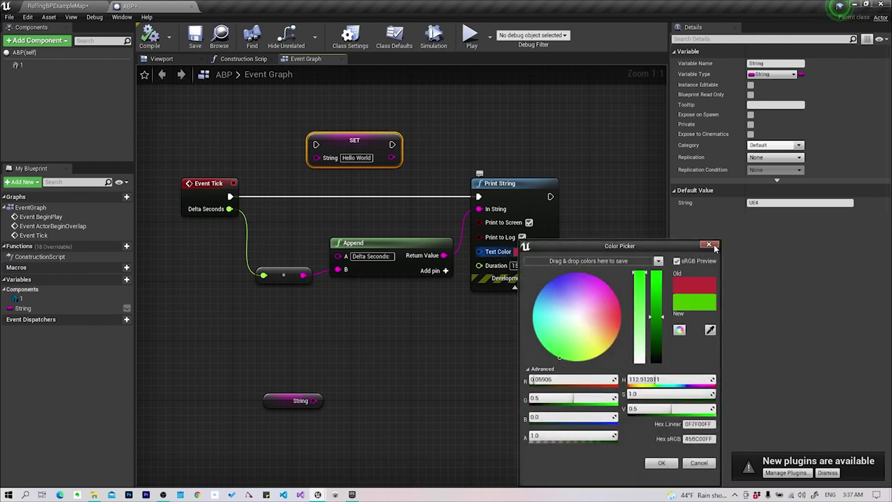
{"action": "left_click", "coordinate": [662, 463]}
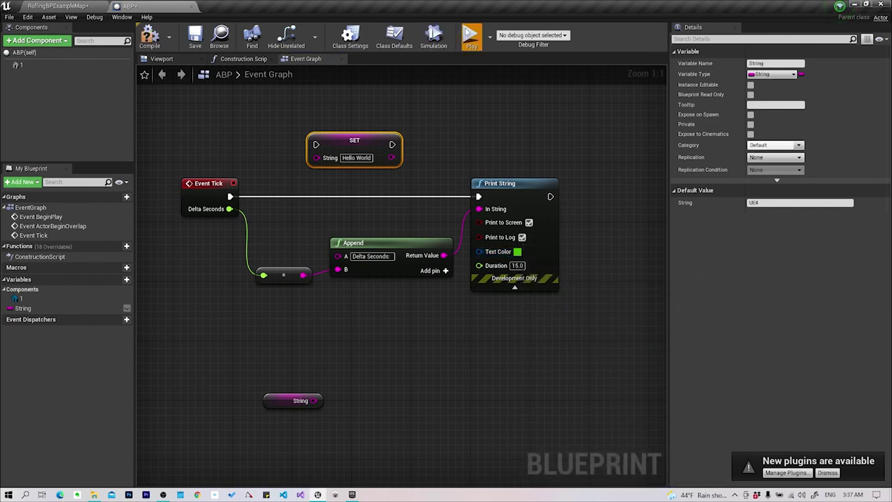
{"action": "left_click", "coordinate": [471, 37]}
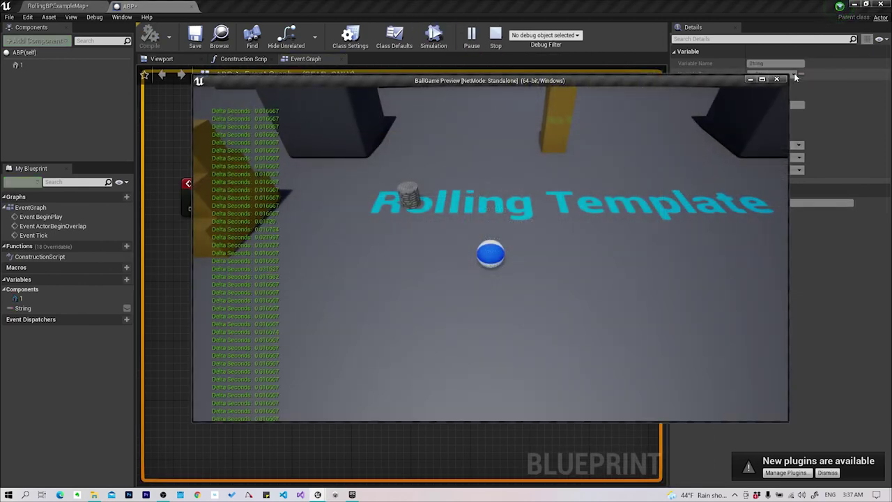
{"action": "left_click", "coordinate": [776, 79]}
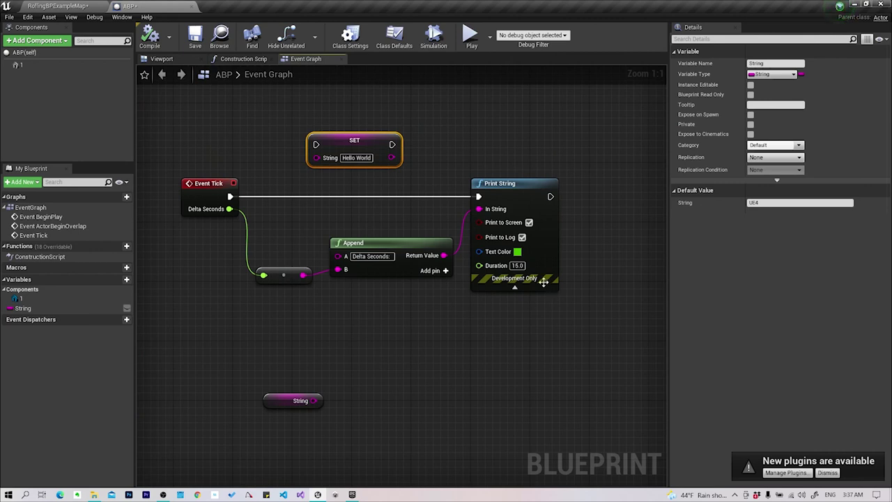